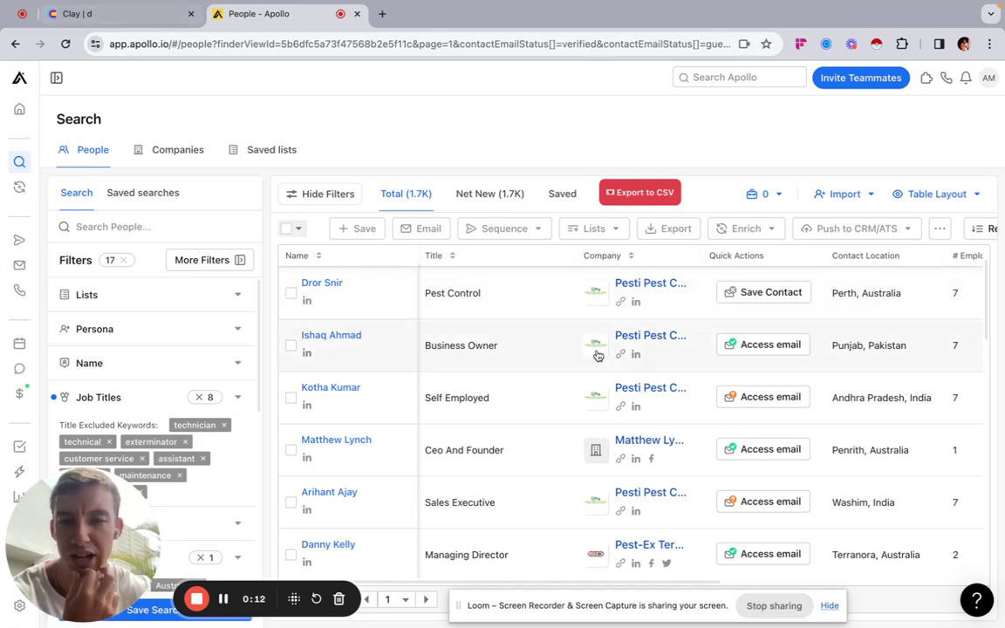
scroll(549, 385, "up", 1)
scroll(551, 386, "down", 1)
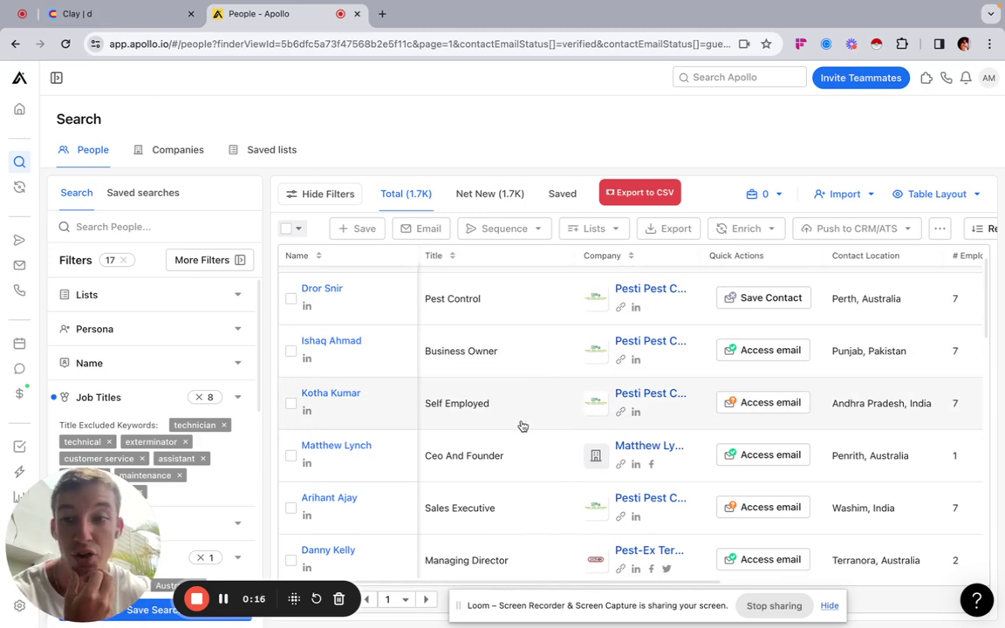
scroll(521, 425, "down", 2)
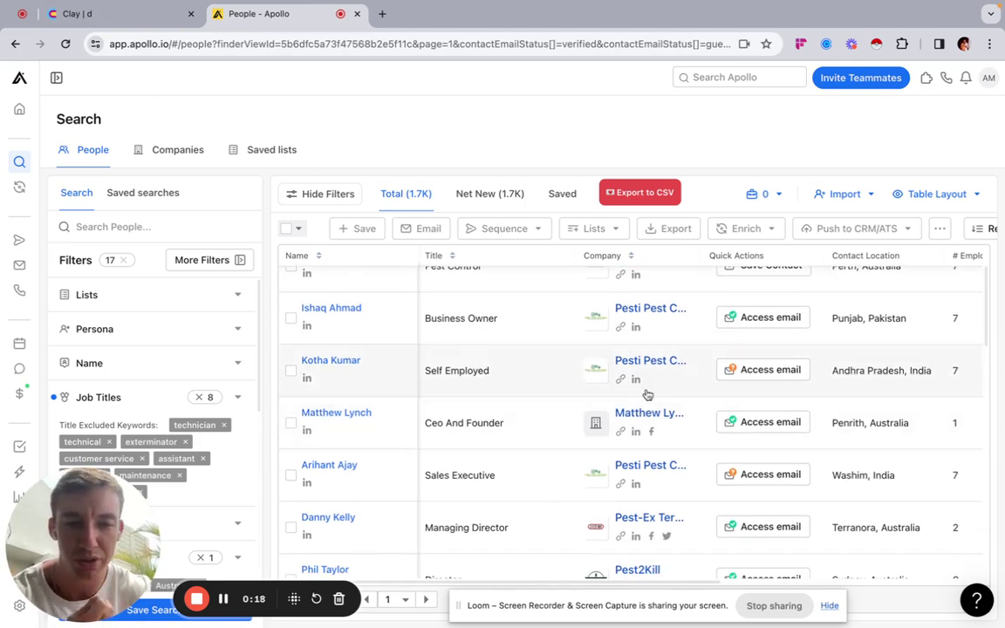
scroll(645, 410, "up", 3)
scroll(174, 349, "down", 3)
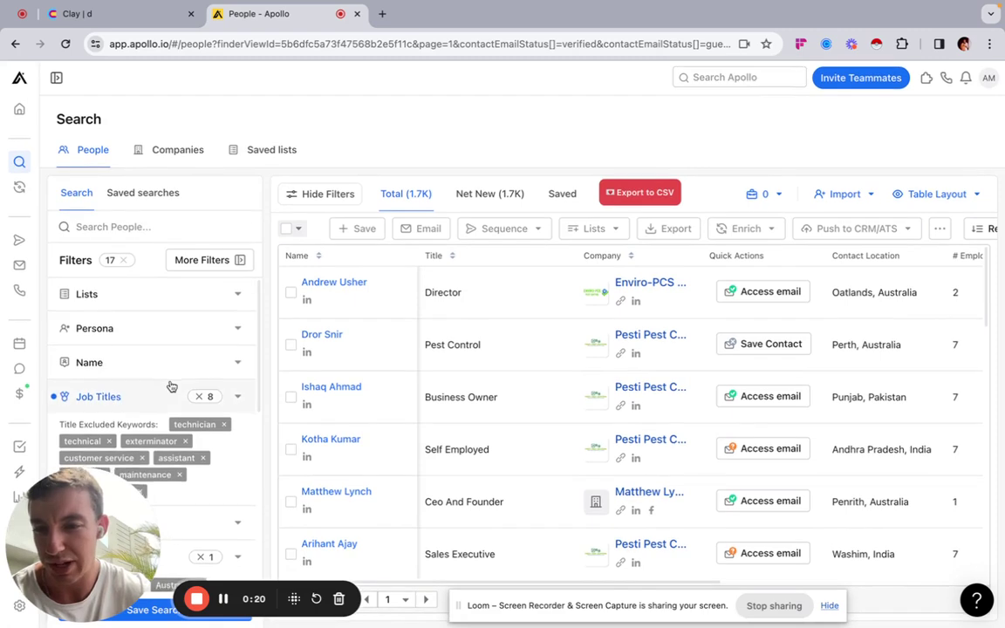
scroll(157, 401, "up", 3)
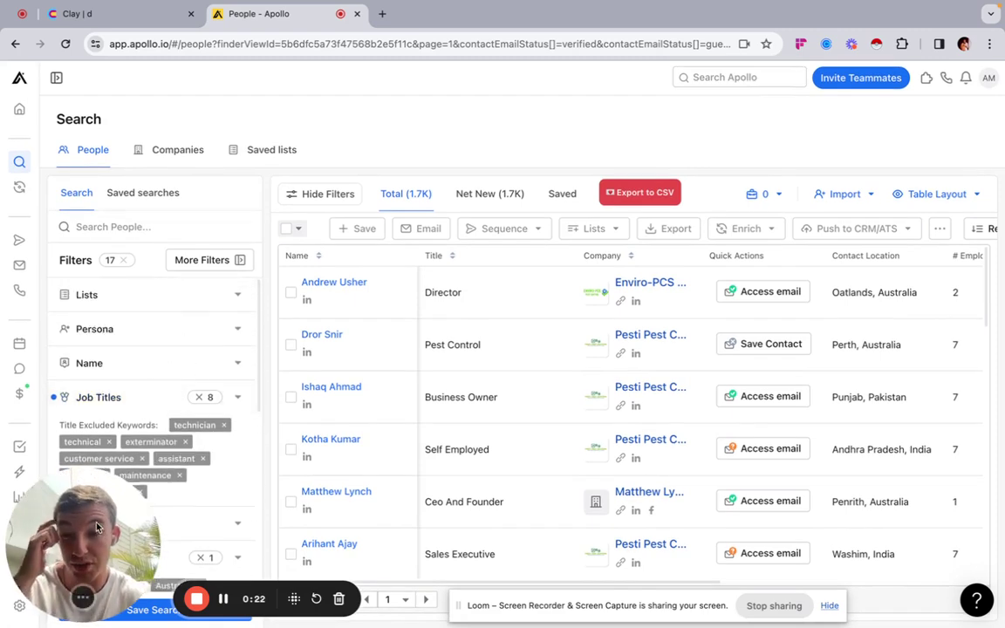
left_click_drag(88, 469, 814, 99)
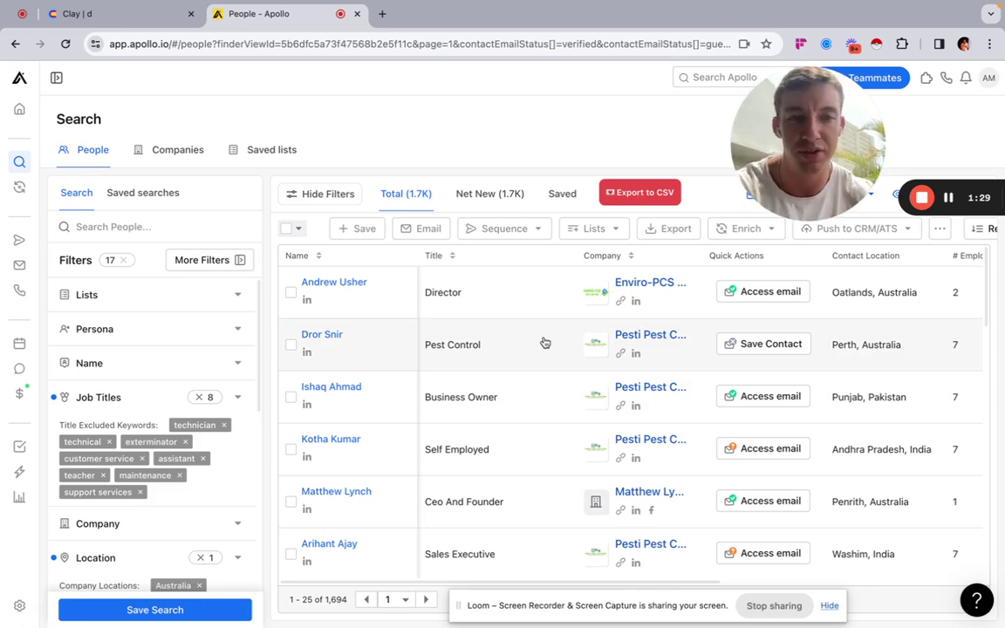
Review the people search's job title, location, employee count and industry filters alongside the resulting contacts.
scroll(164, 428, "down", 1)
scroll(163, 427, "down", 3)
scroll(161, 427, "up", 1)
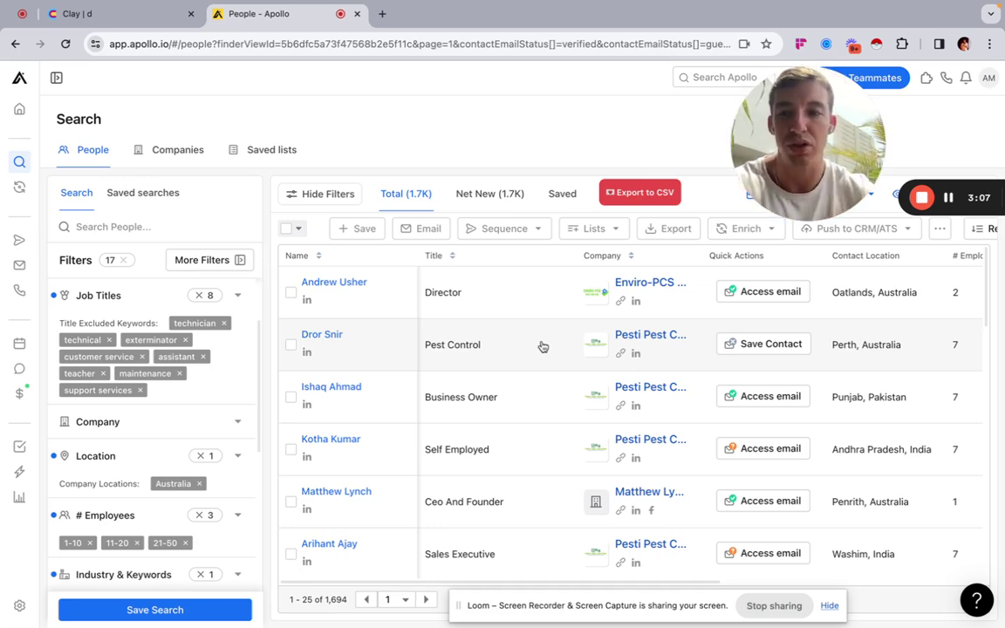
scroll(210, 365, "up", 1)
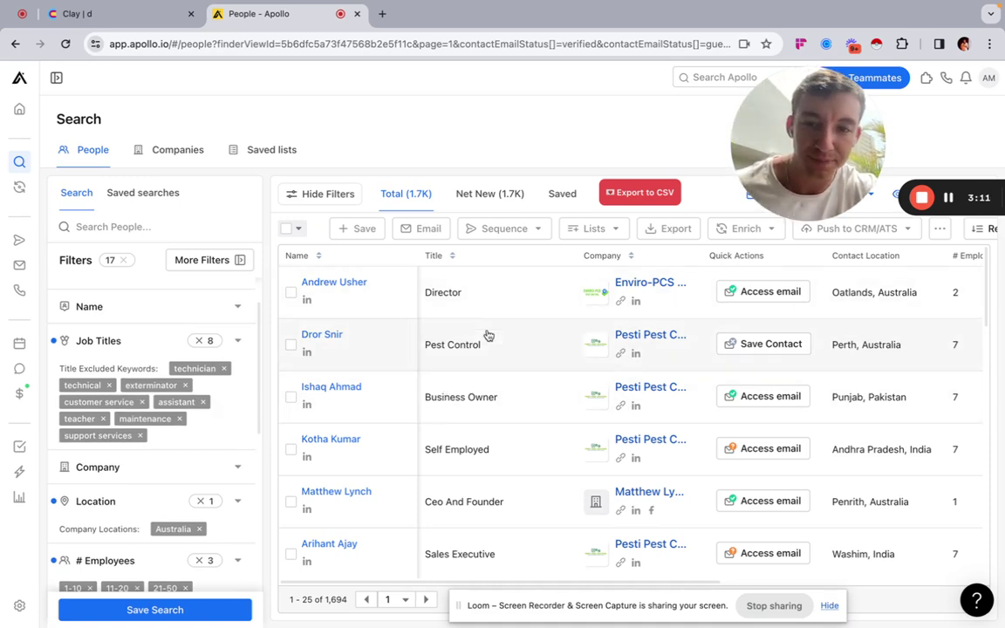
scroll(134, 478, "down", 3)
scroll(186, 436, "up", 3)
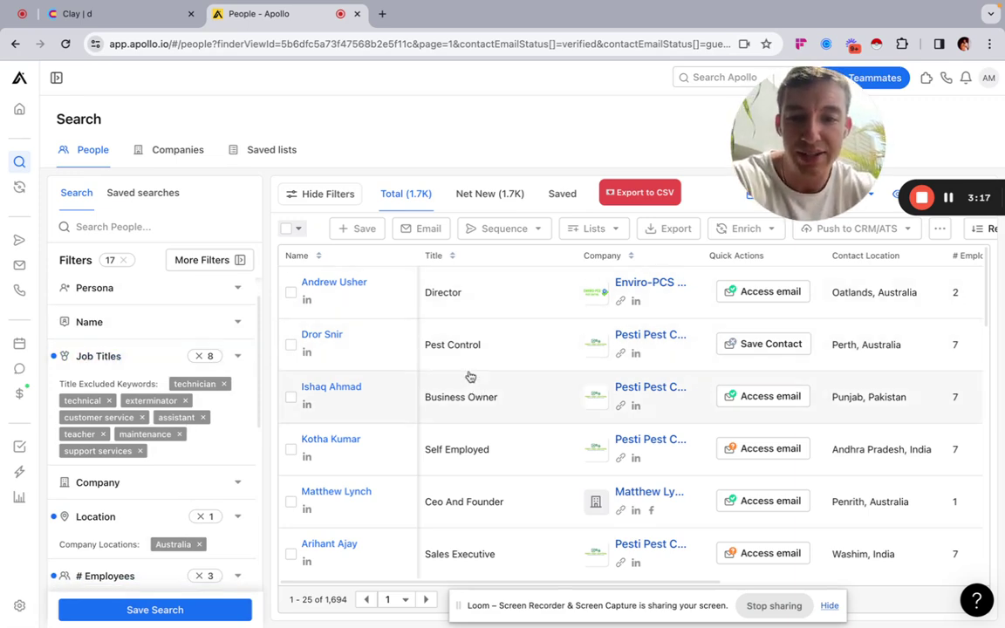
scroll(464, 417, "down", 1)
scroll(462, 404, "up", 1)
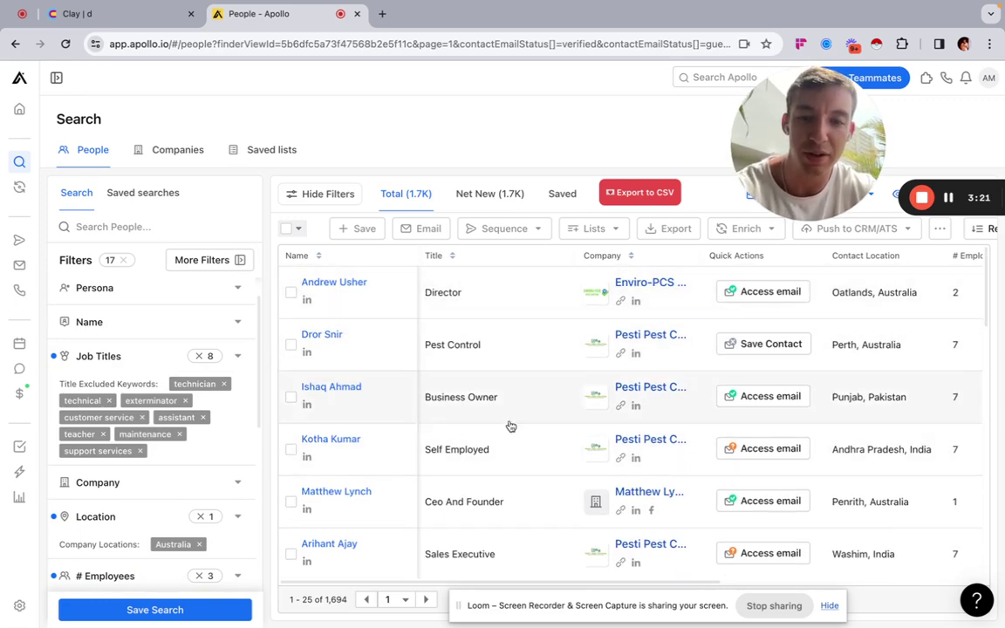
scroll(480, 441, "down", 1)
scroll(506, 493, "down", 4)
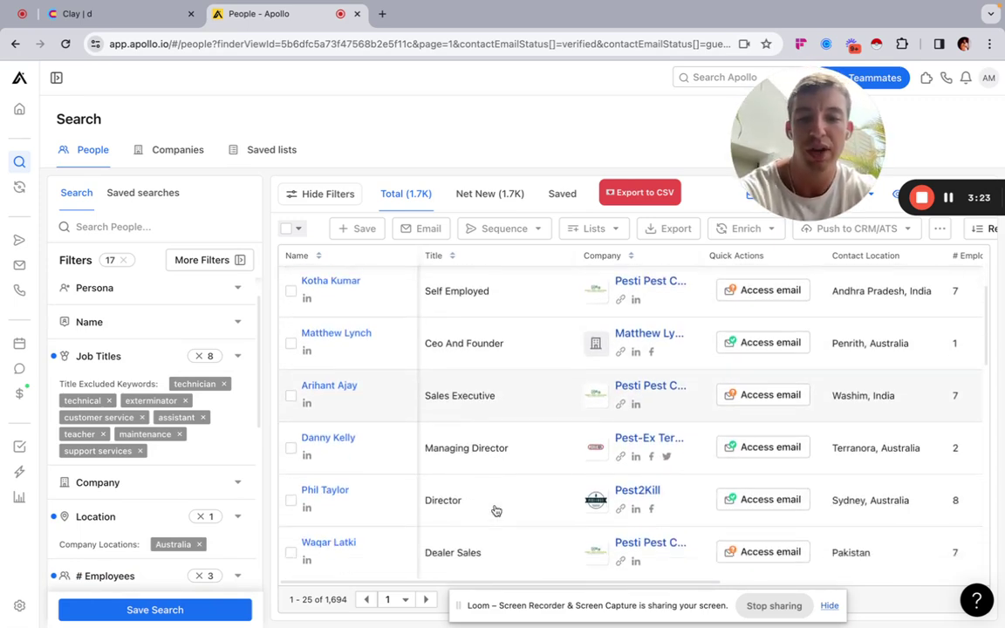
scroll(495, 510, "up", 5)
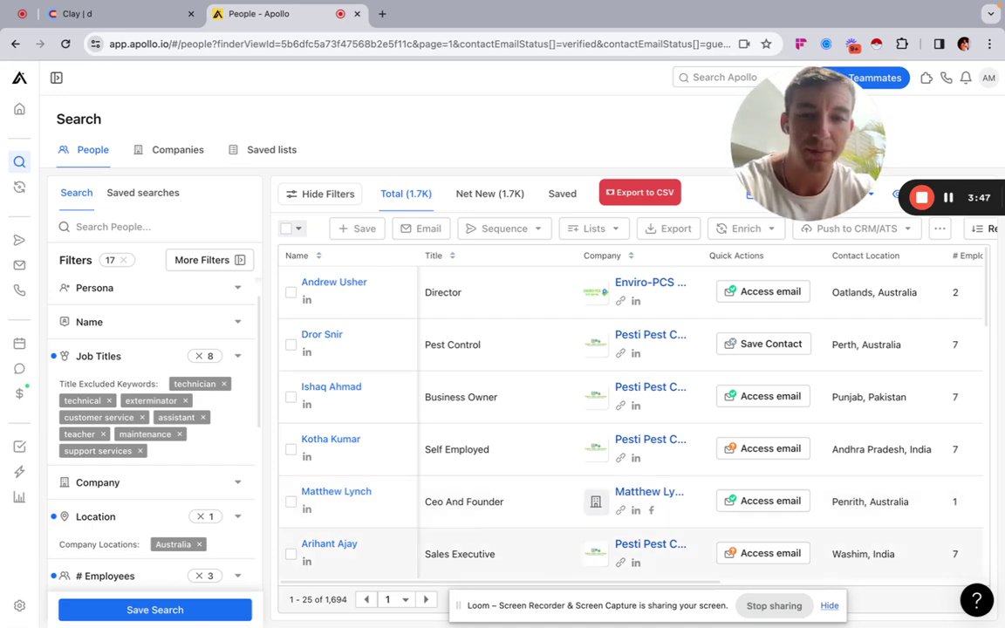
Look through the first page of people results, checking each contact's job title, company and location.
left_click(185, 401)
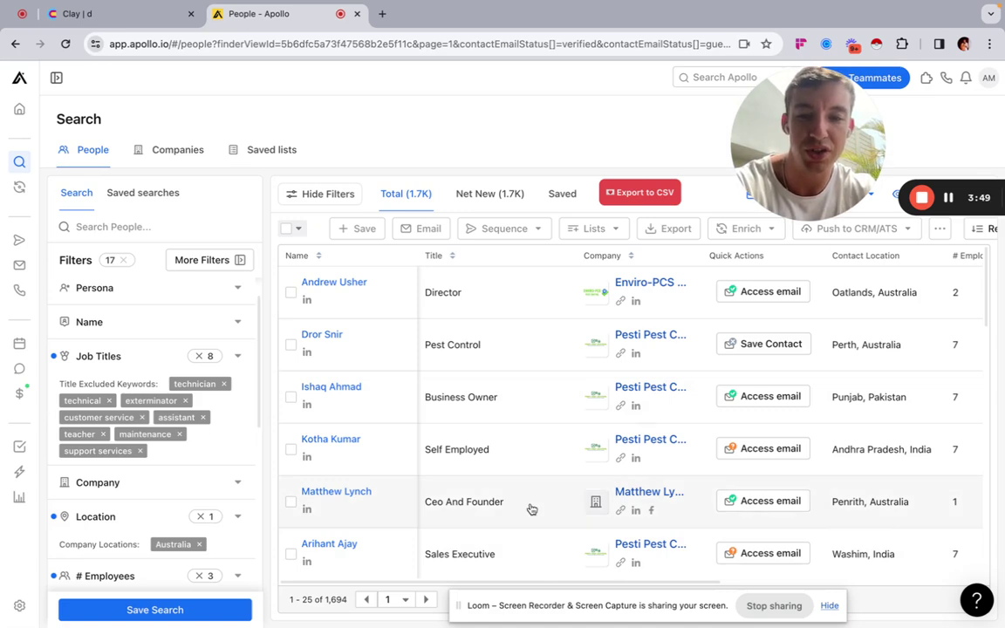
scroll(531, 509, "down", 3)
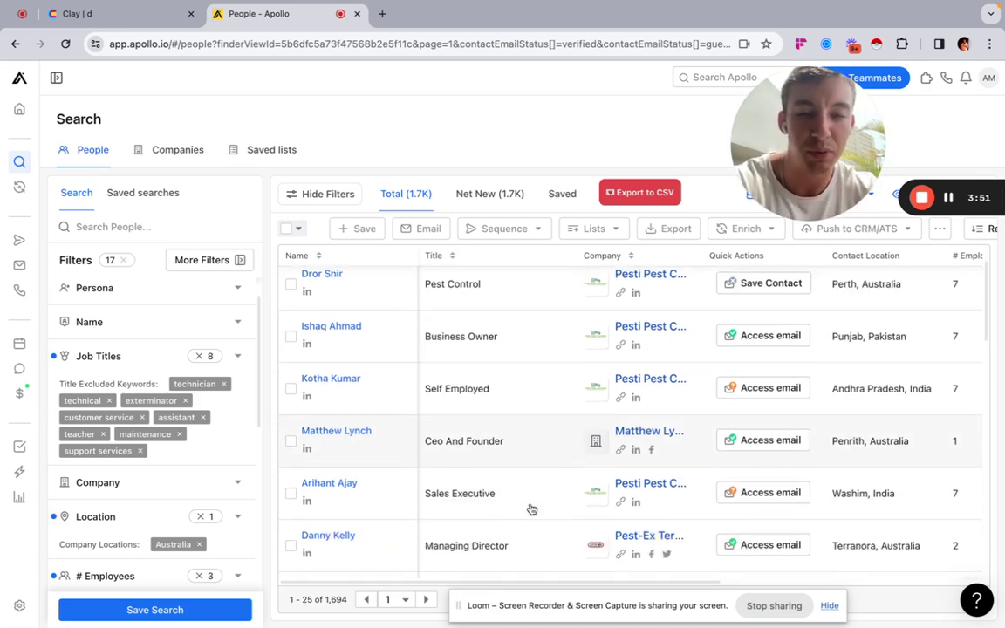
scroll(531, 510, "down", 1)
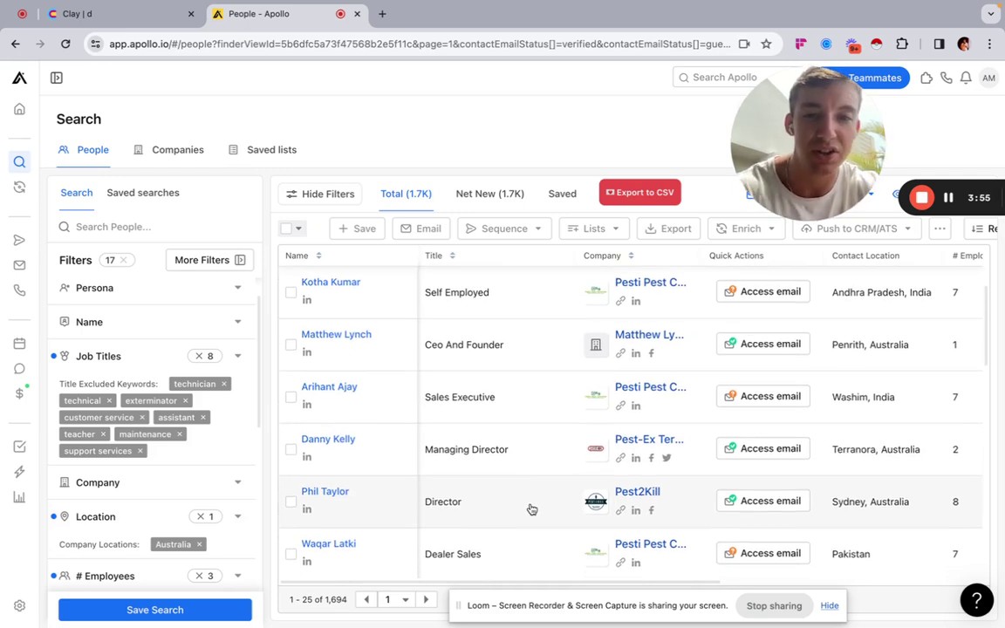
scroll(531, 510, "down", 5)
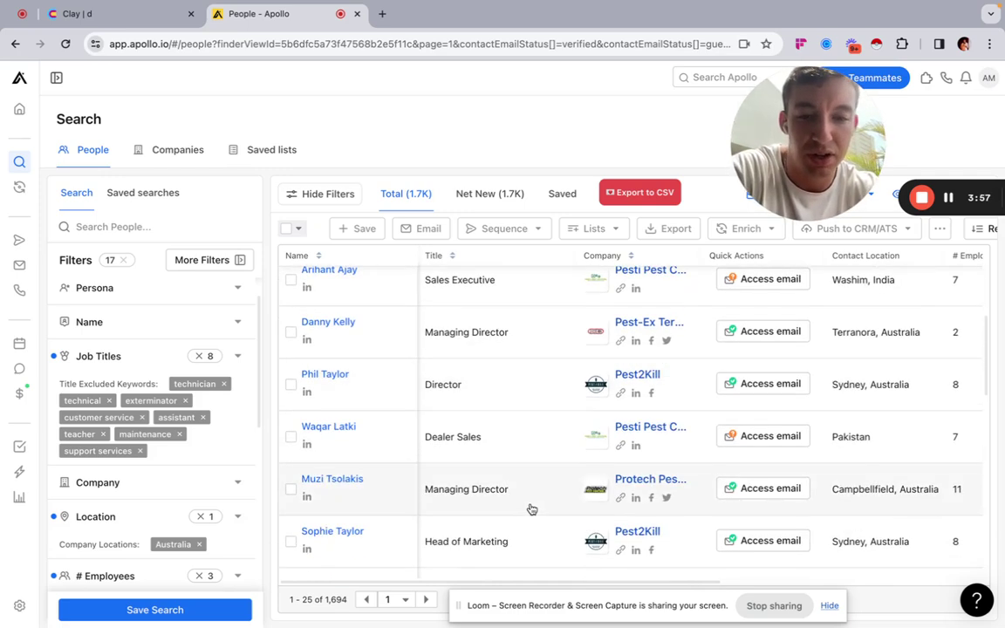
scroll(531, 509, "down", 10)
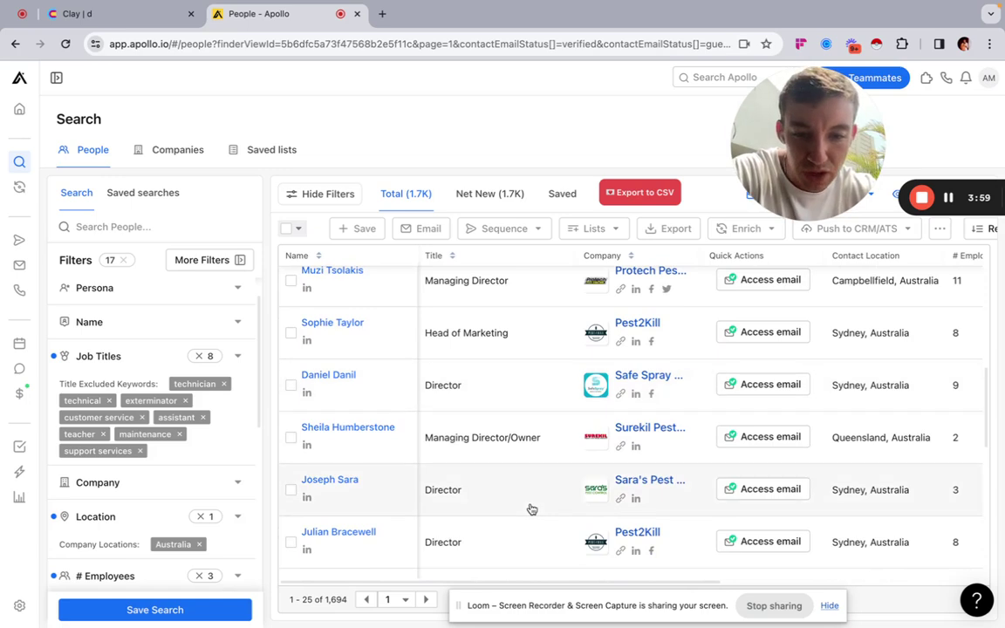
scroll(531, 510, "down", 1)
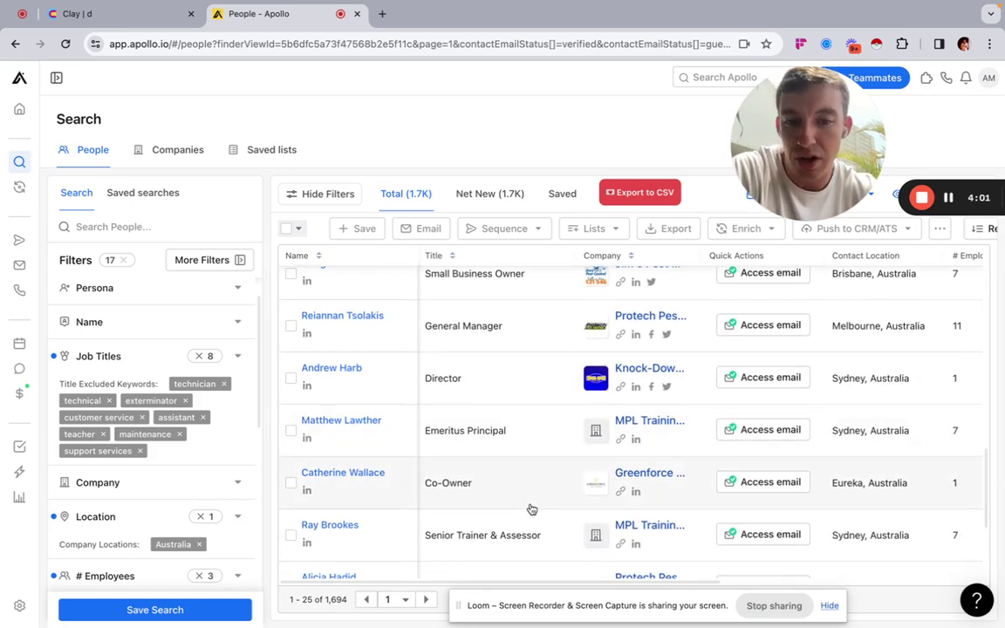
scroll(536, 502, "down", 1)
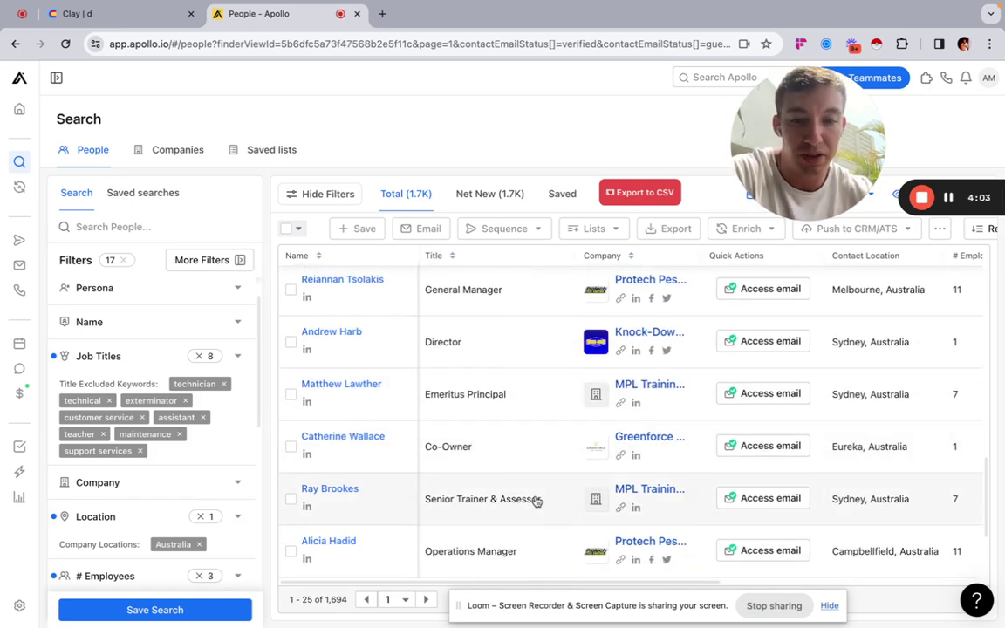
scroll(537, 502, "down", 4)
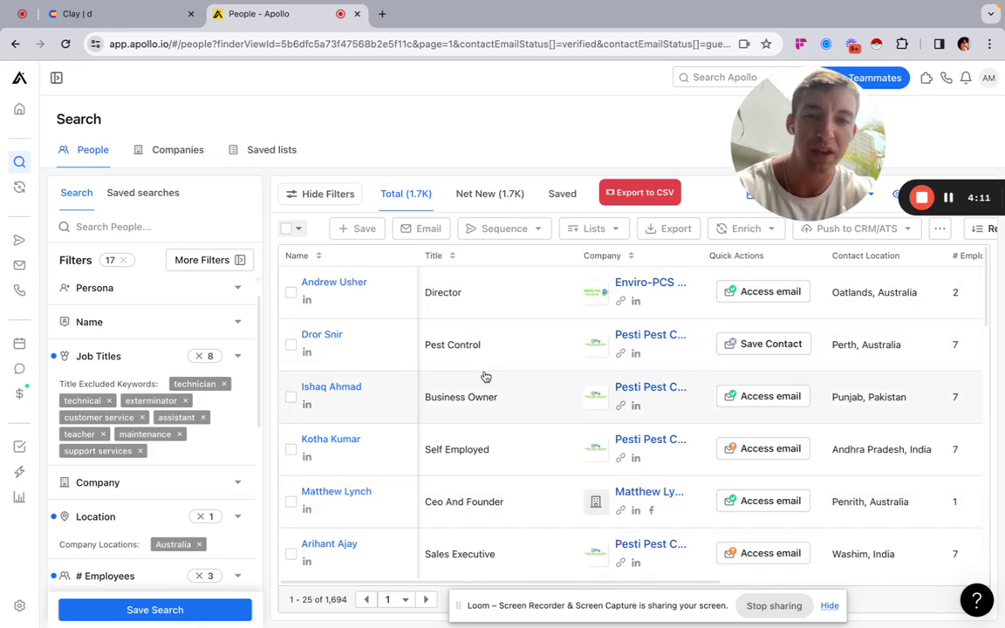
Open the LinkedIn profiles of the first three people in the results and view the first one.
left_click(307, 301)
left_click(307, 352)
left_click(306, 405)
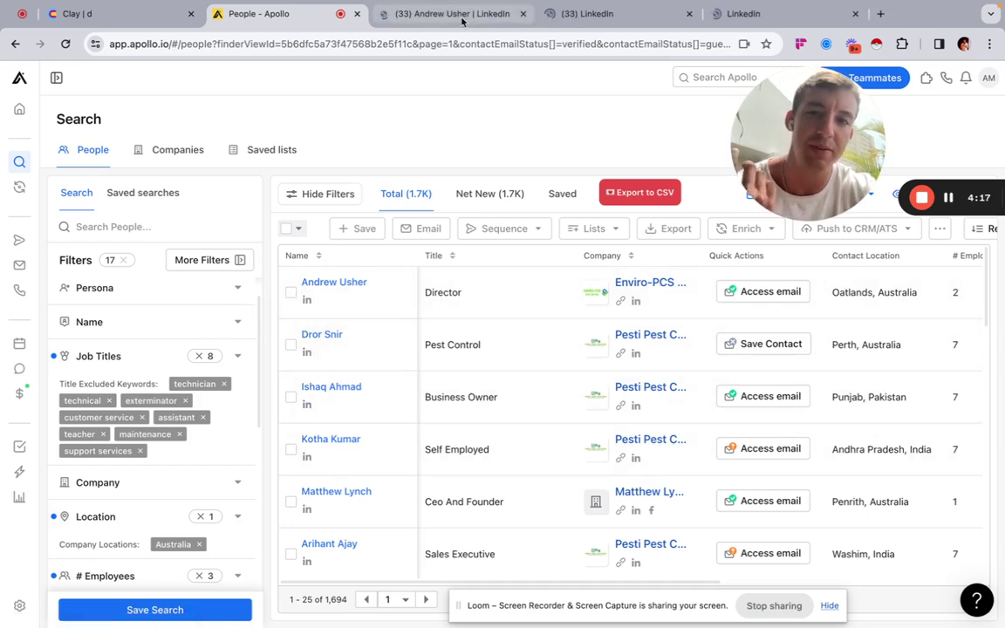
left_click(449, 15)
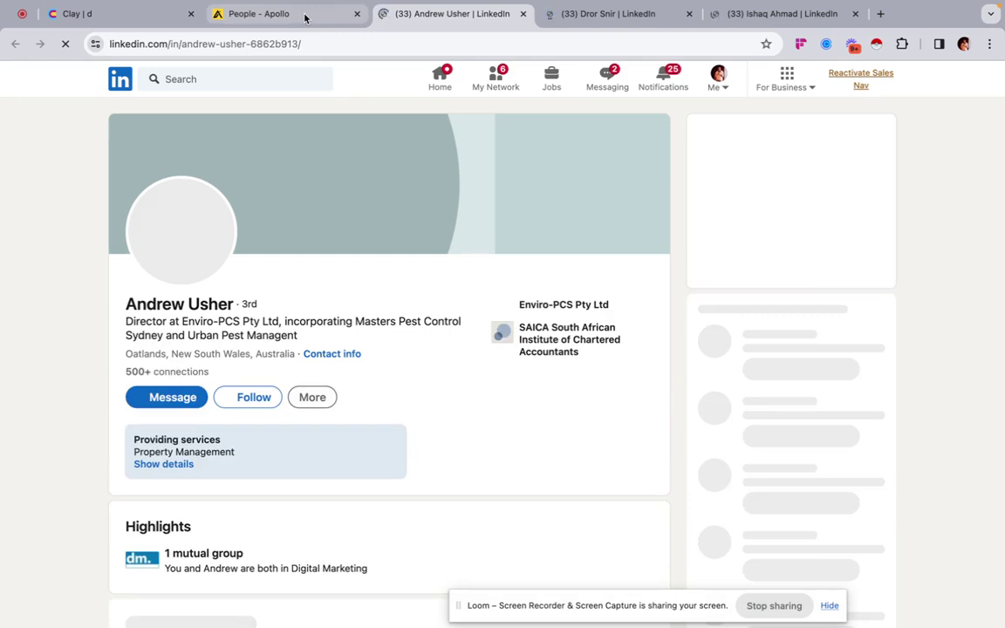
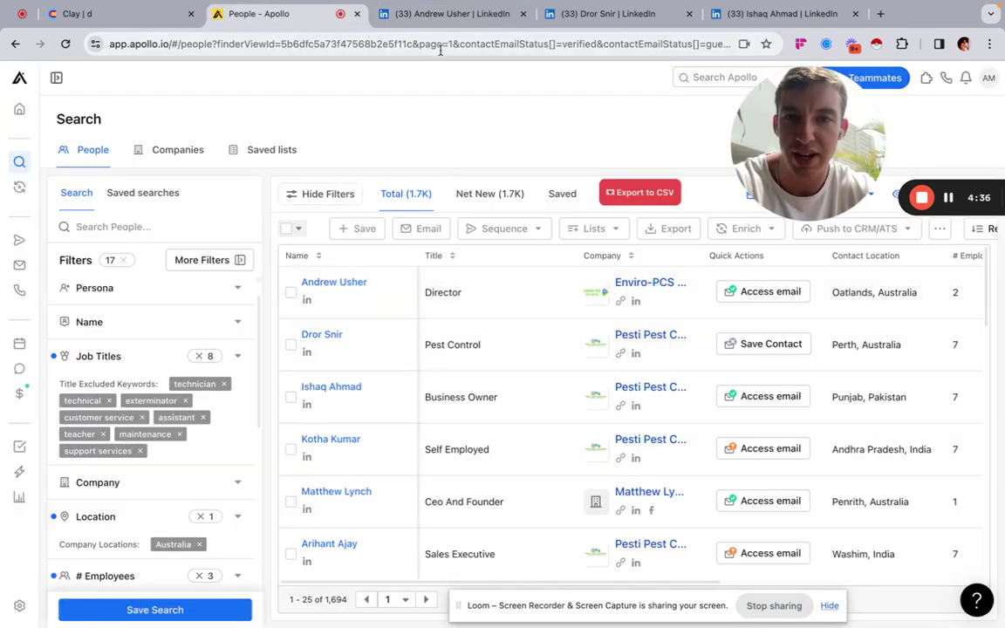
Close the first person's LinkedIn profile and check the second person's experience section before returning to the Apollo results.
left_click(519, 13)
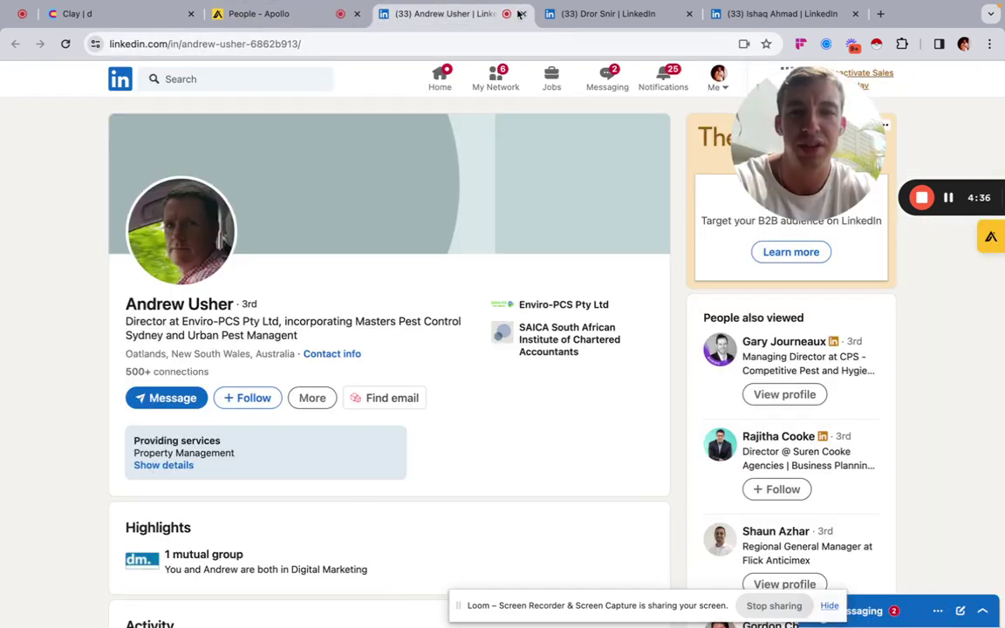
left_click(522, 14)
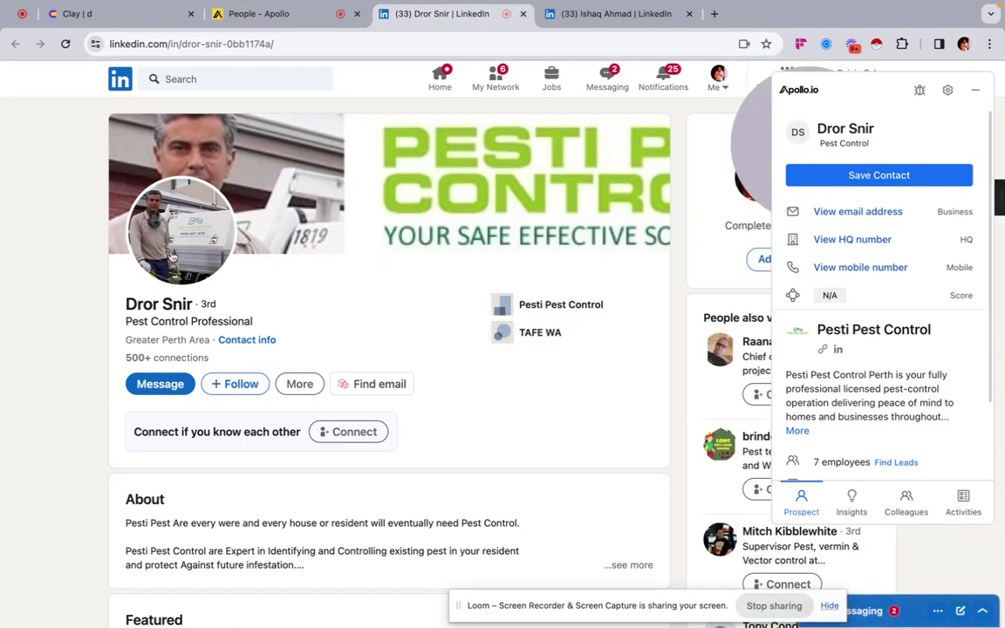
scroll(354, 348, "down", 3)
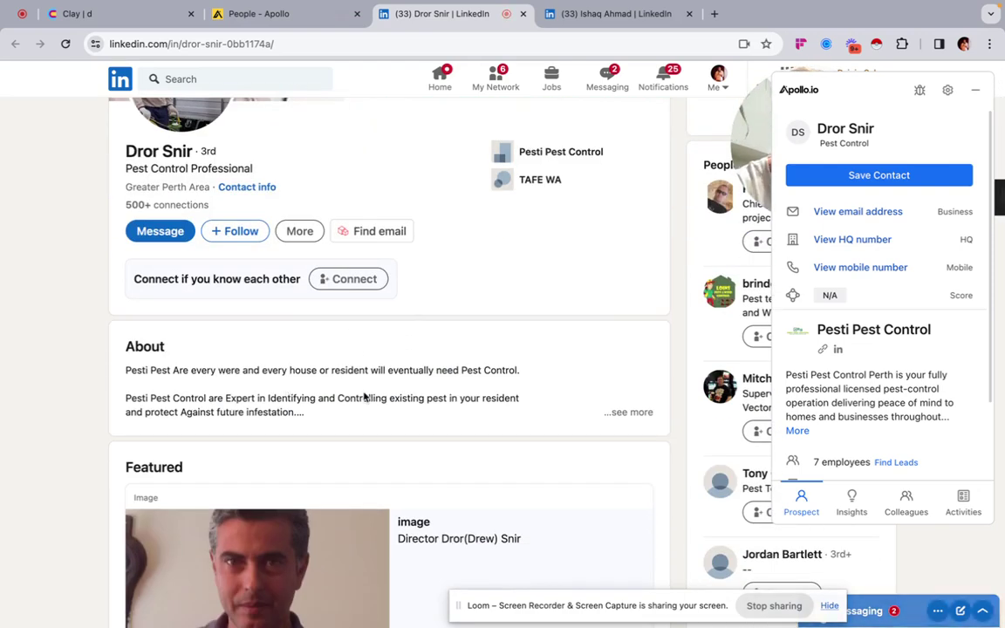
scroll(365, 397, "down", 9)
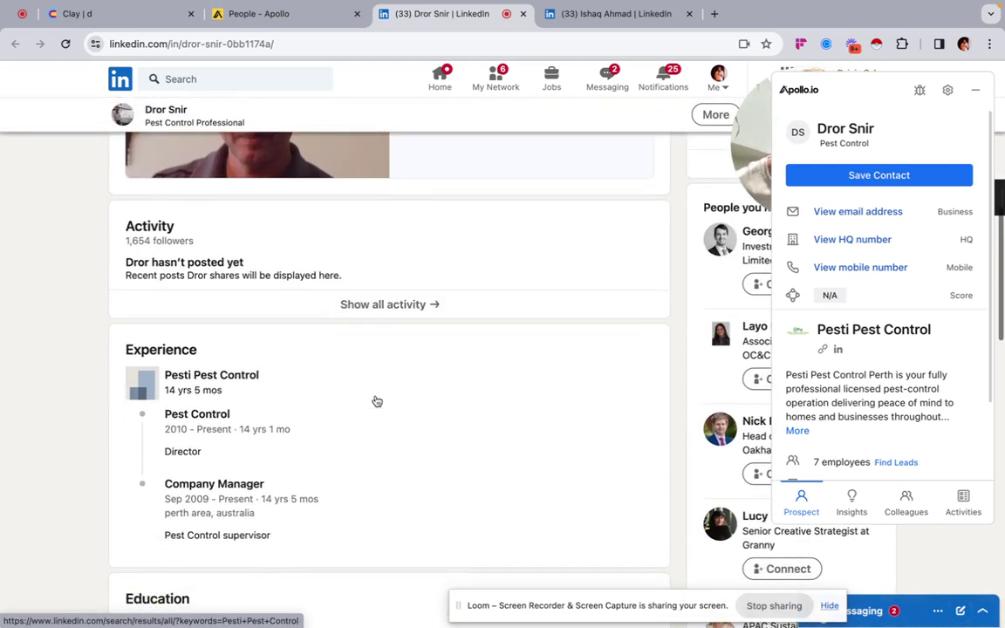
left_click(302, 15)
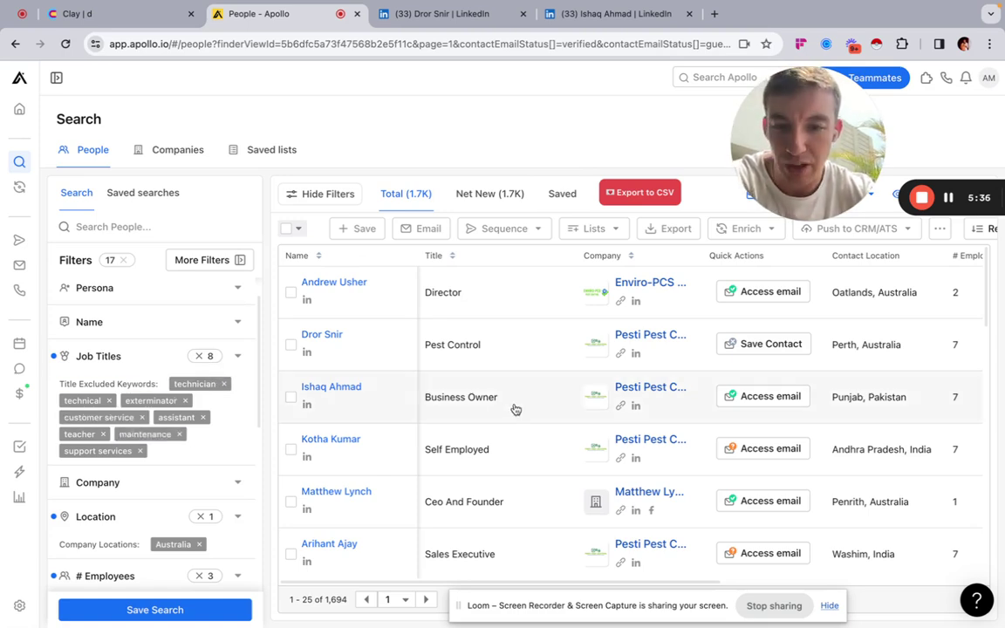
Compare the job titles in the people results with the excluded title keywords.
scroll(514, 410, "down", 1)
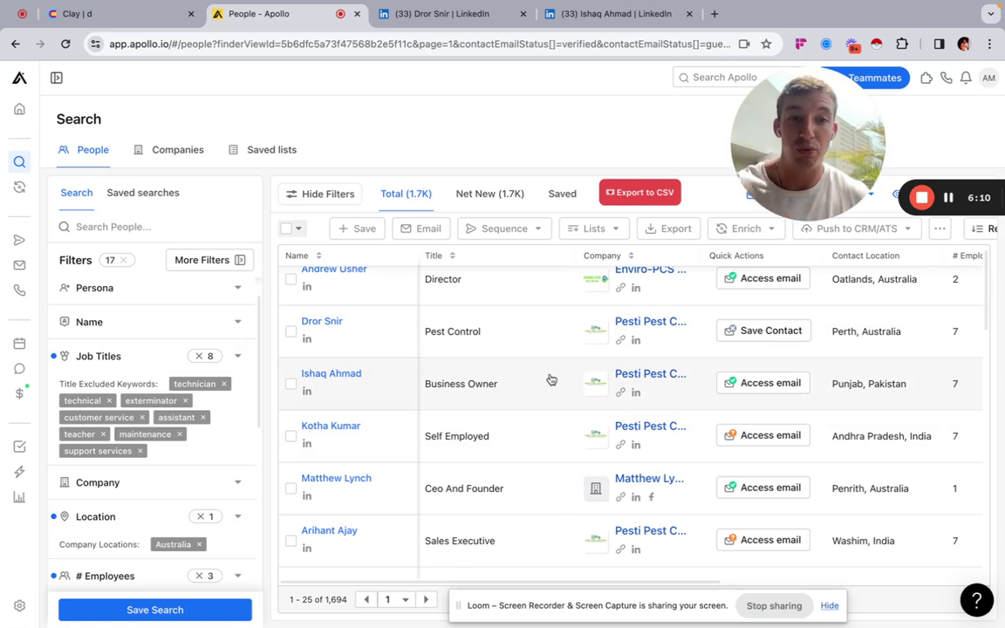
scroll(551, 380, "down", 1)
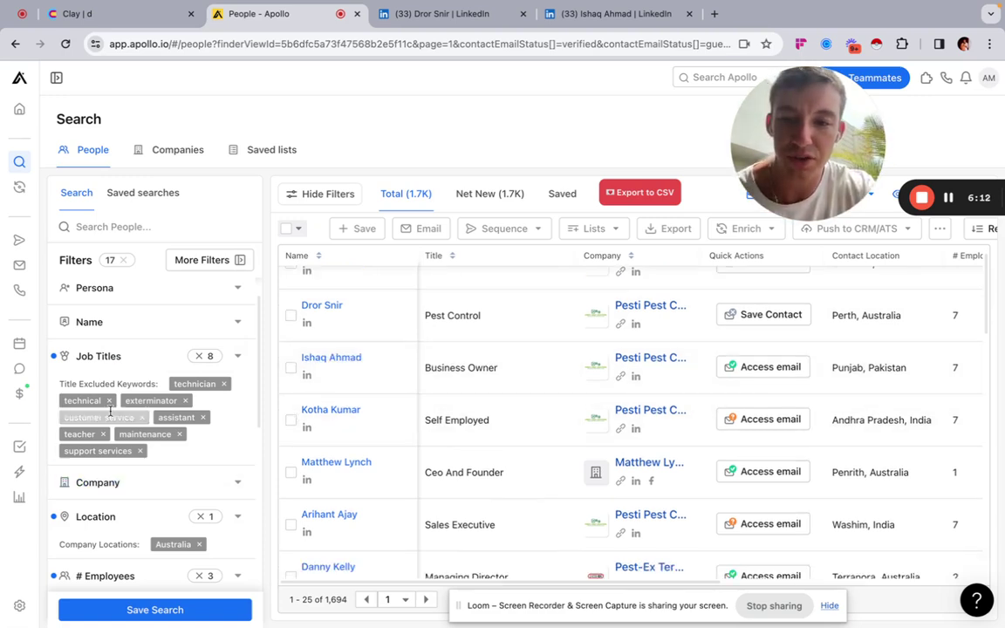
scroll(356, 433, "down", 4)
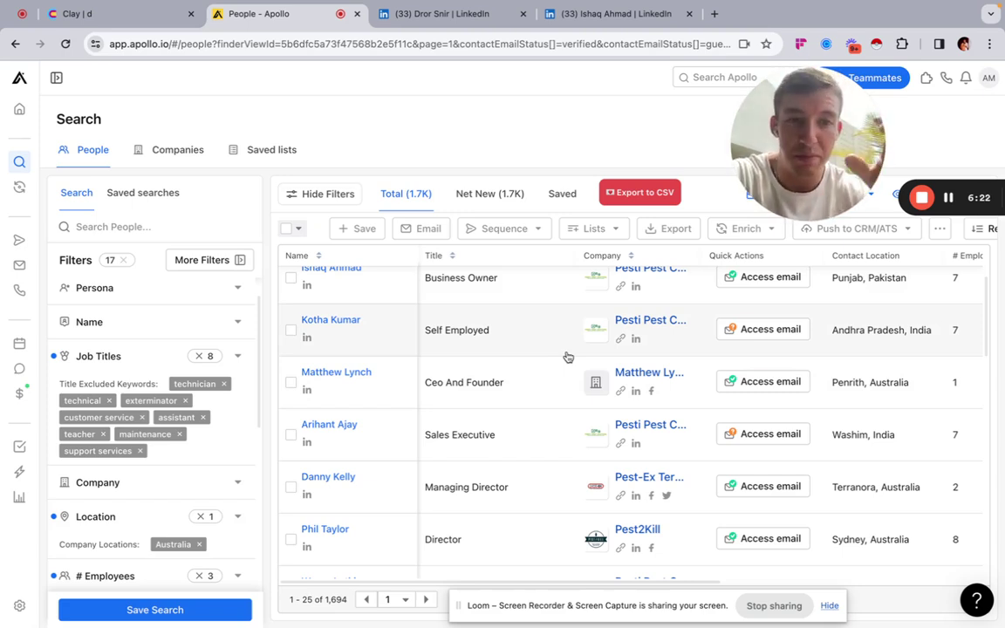
scroll(283, 458, "down", 4)
Review the location, employee count and industry filters, and expand the company keywords under Industry & Keywords.
scroll(208, 480, "down", 5)
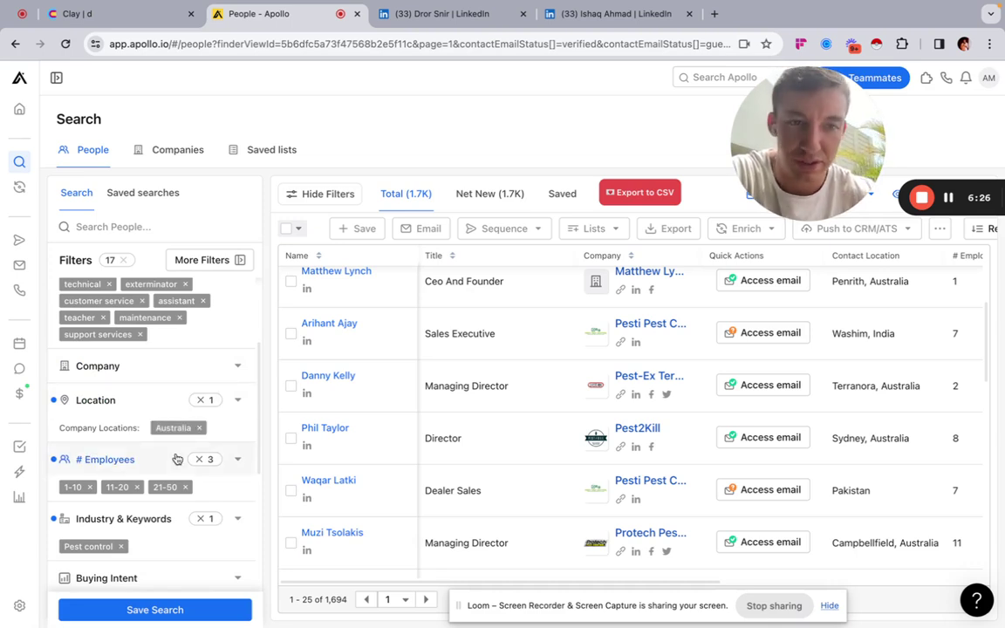
scroll(177, 459, "down", 2)
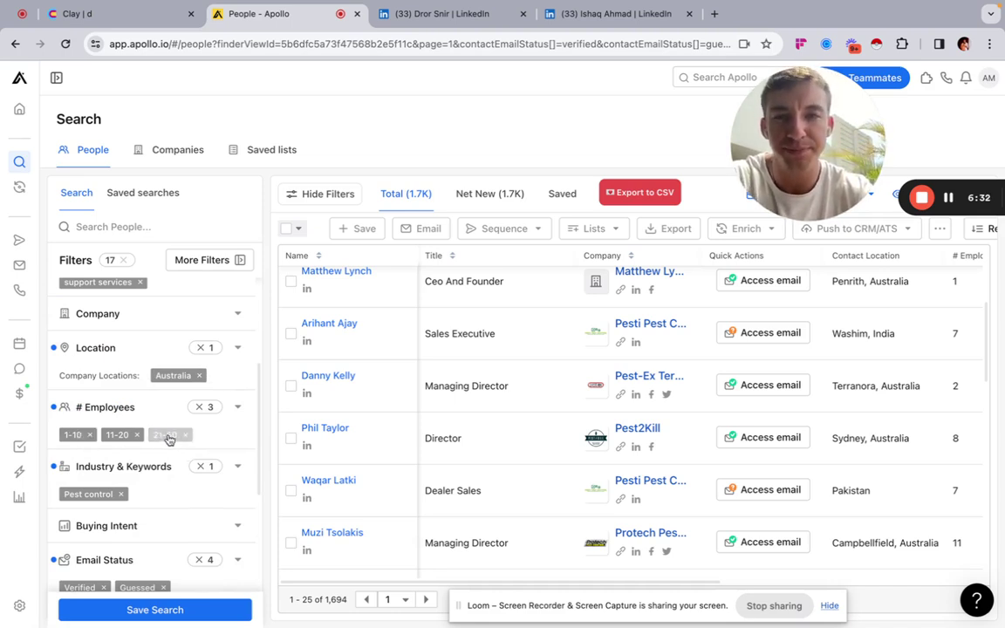
scroll(169, 439, "down", 2)
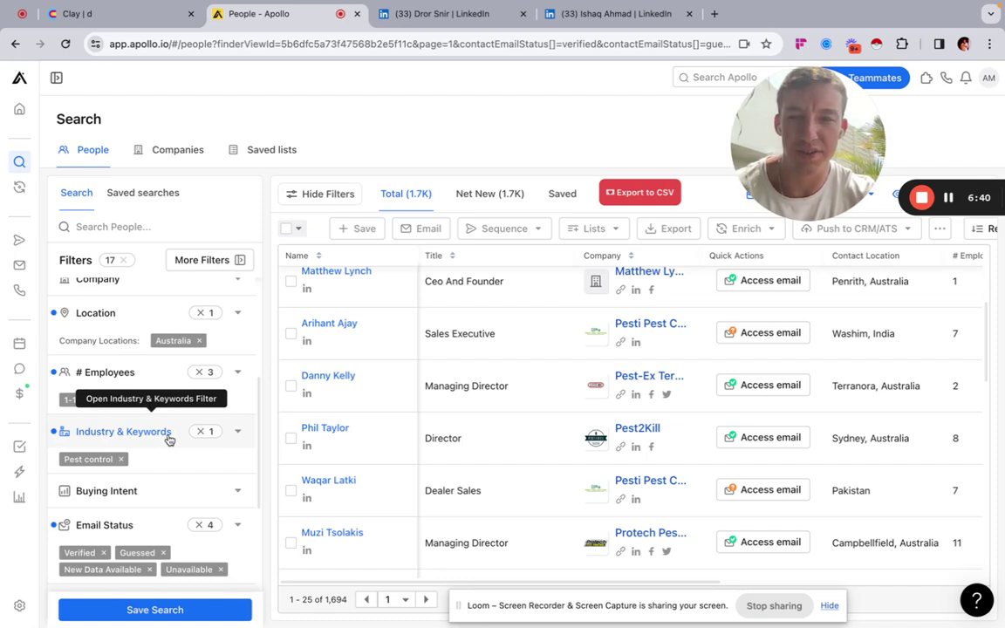
scroll(169, 439, "down", 1)
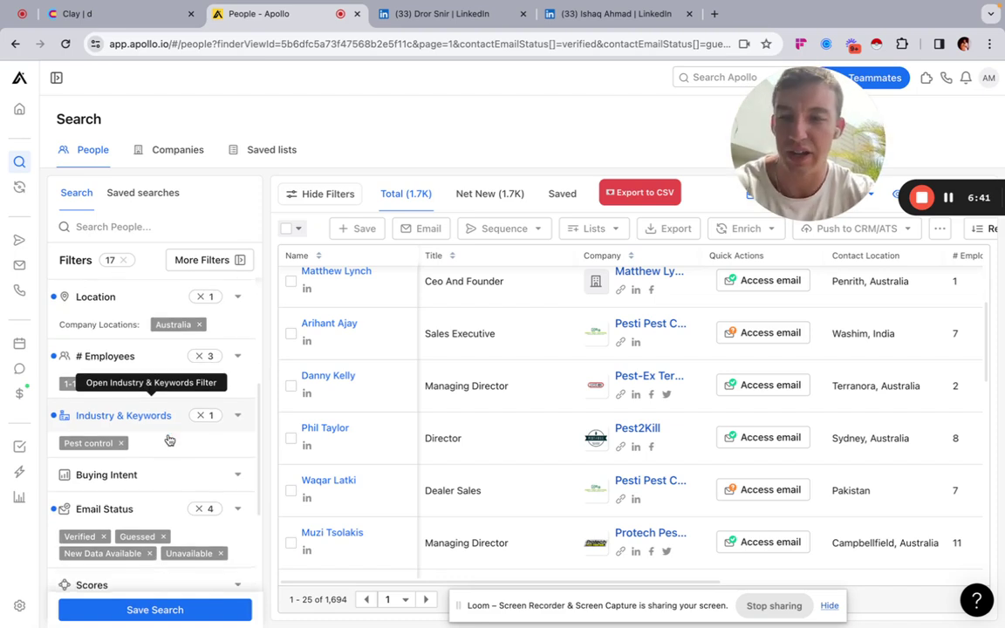
left_click(238, 418)
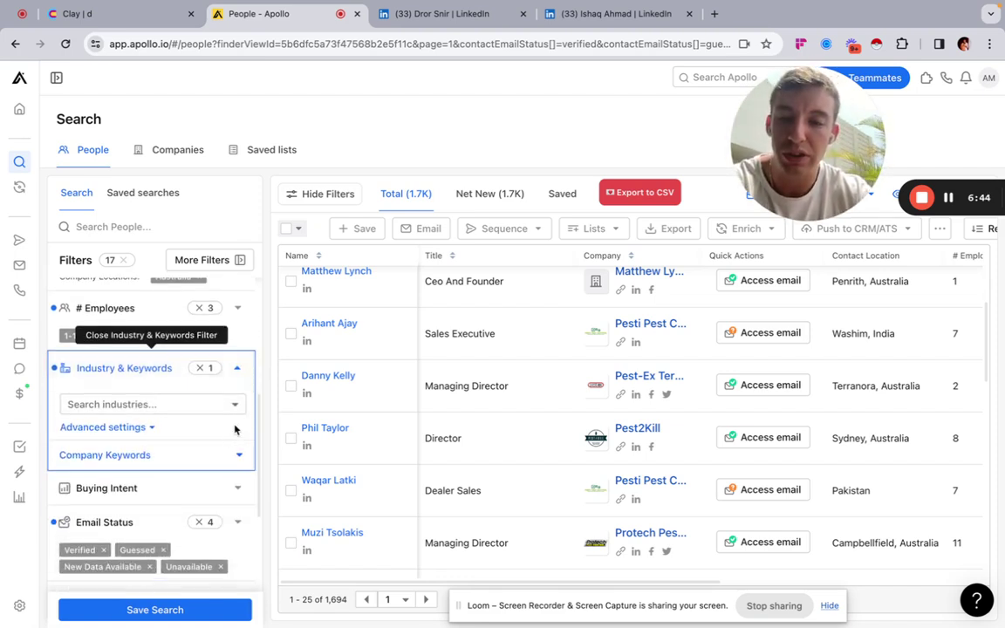
left_click(213, 455)
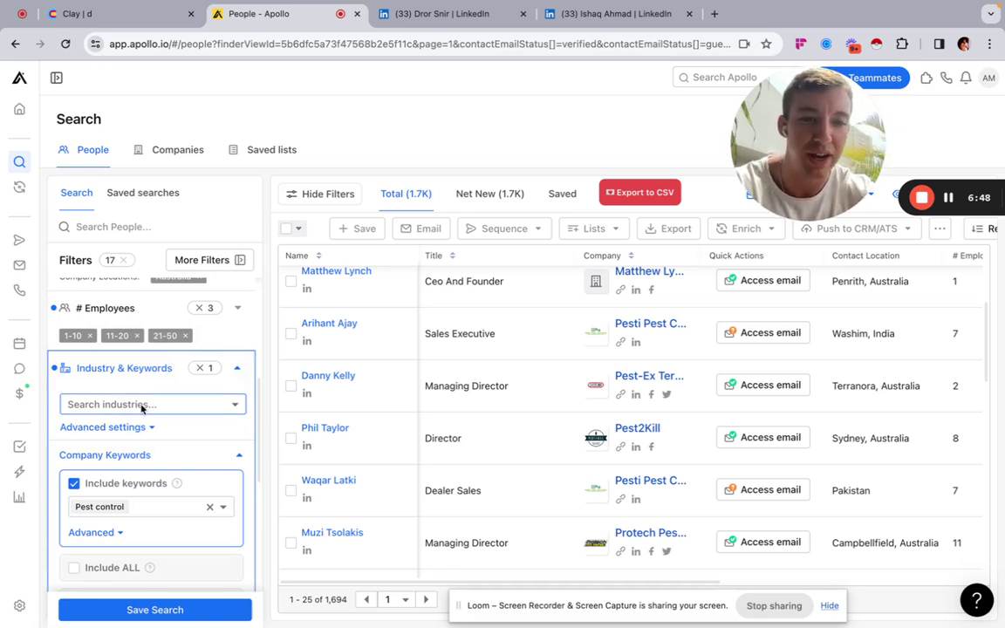
Compare the industry and keywords listed for each person in the results with the Pest control keyword filter.
scroll(604, 479, "right", 5)
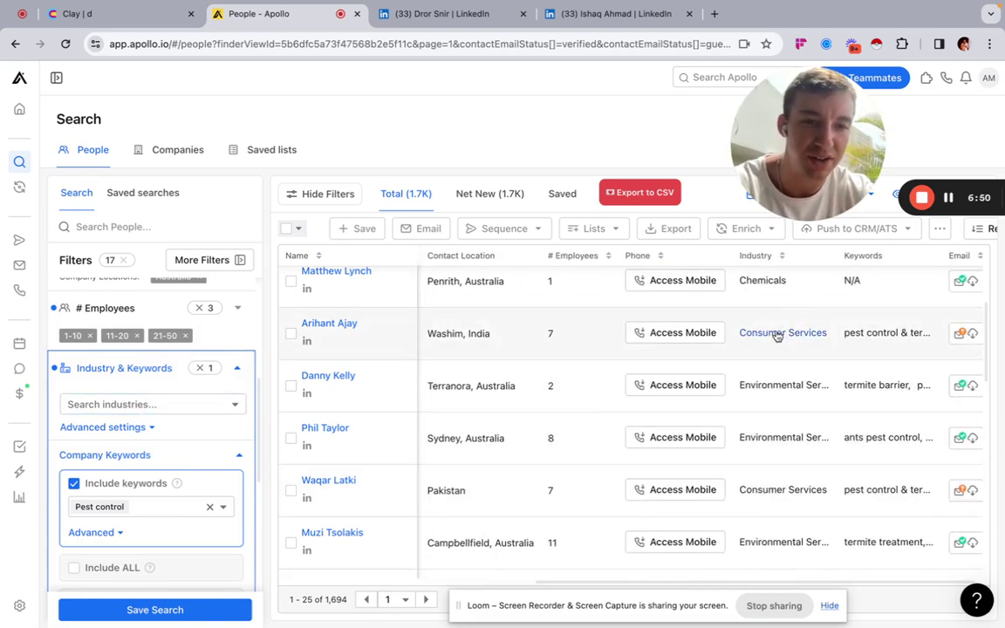
scroll(771, 339, "up", 2)
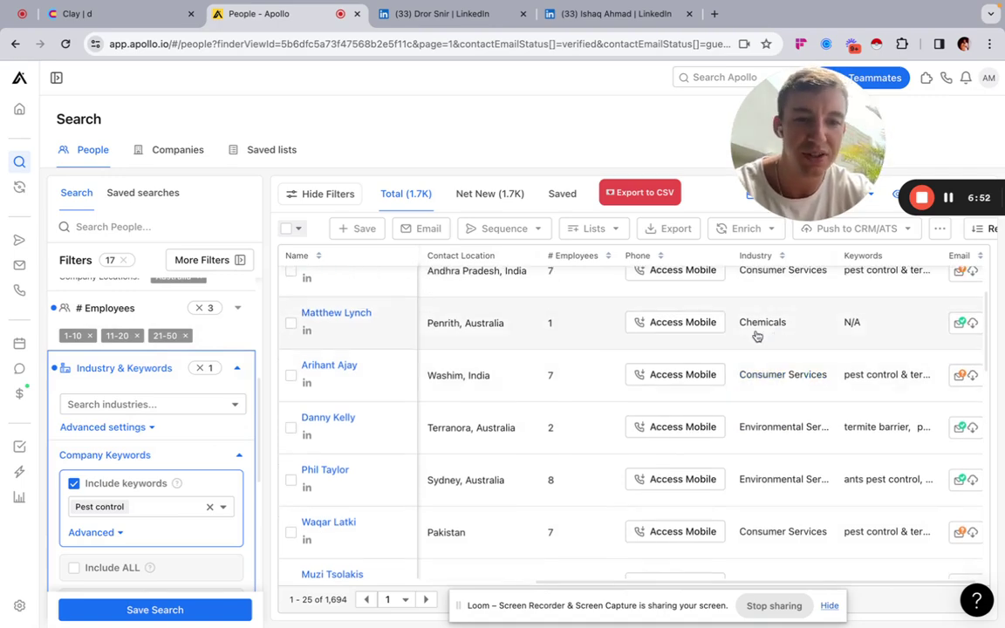
scroll(771, 339, "up", 2)
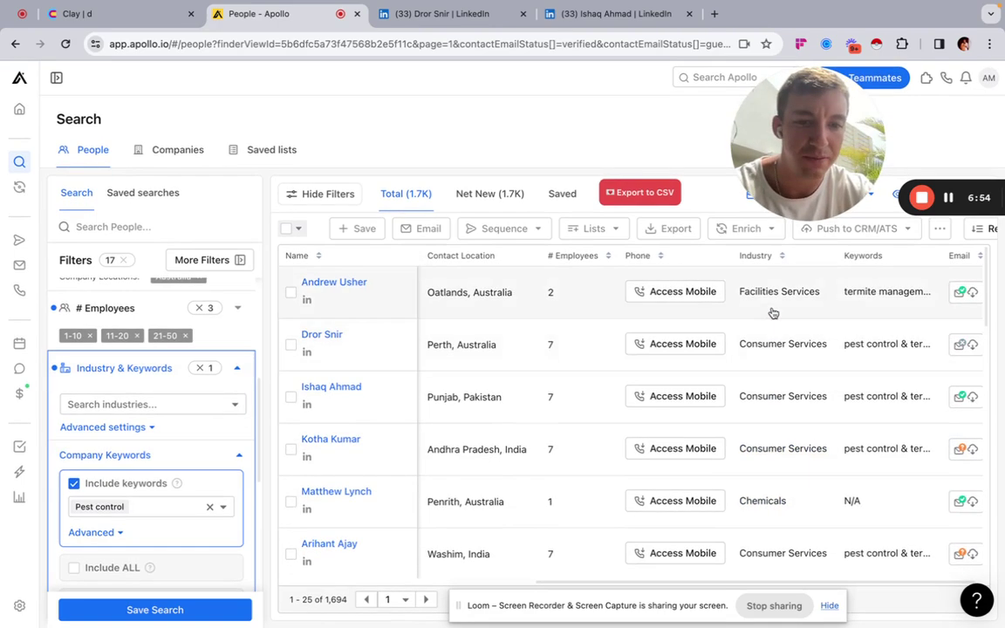
scroll(786, 479, "down", 2)
scroll(782, 498, "down", 4)
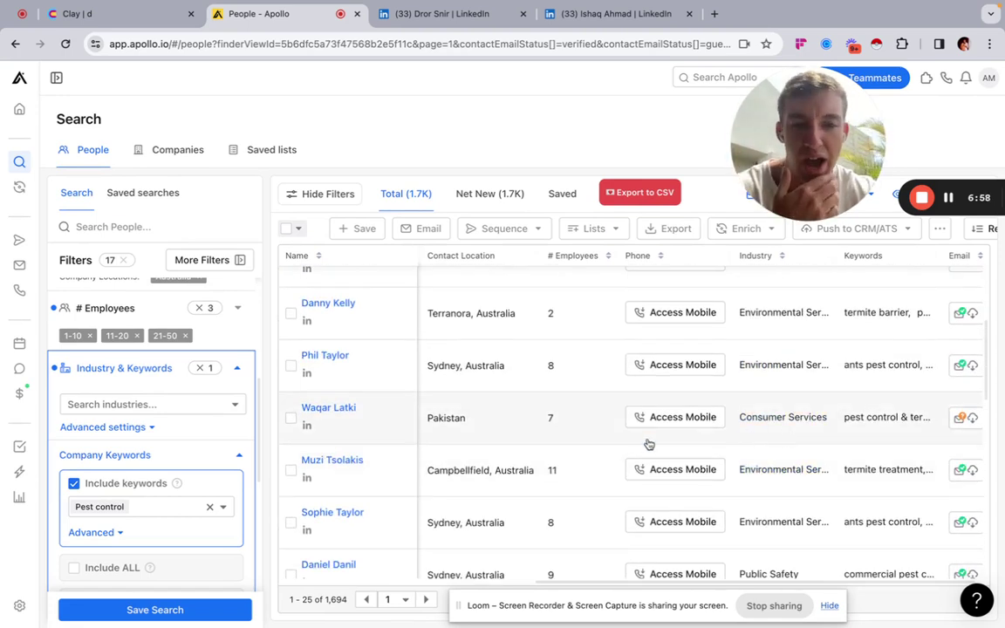
Check the selectable industries in the filter and examine the industries of people further down the results.
left_click(99, 404)
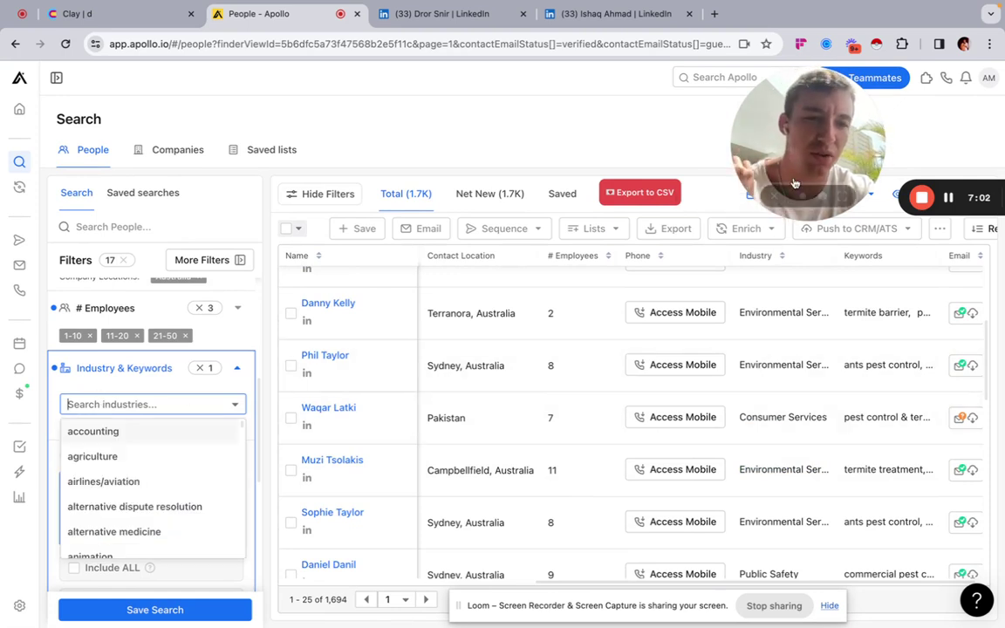
mouse_move(788, 125)
left_mouse_down()
mouse_move(831, 125)
mouse_move(770, 124)
left_mouse_up()
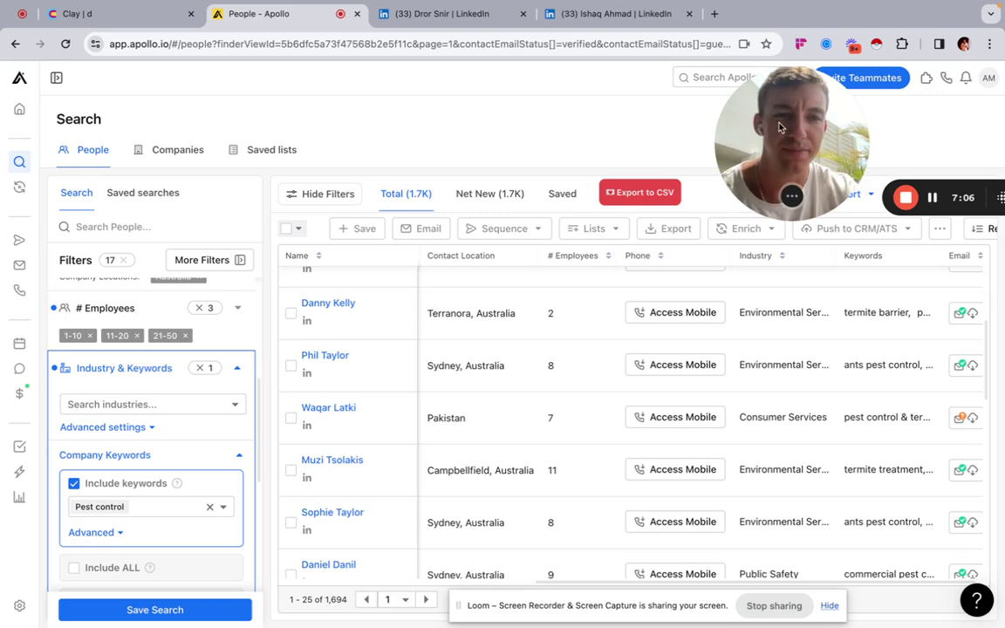
left_click_drag(773, 103, 671, 129)
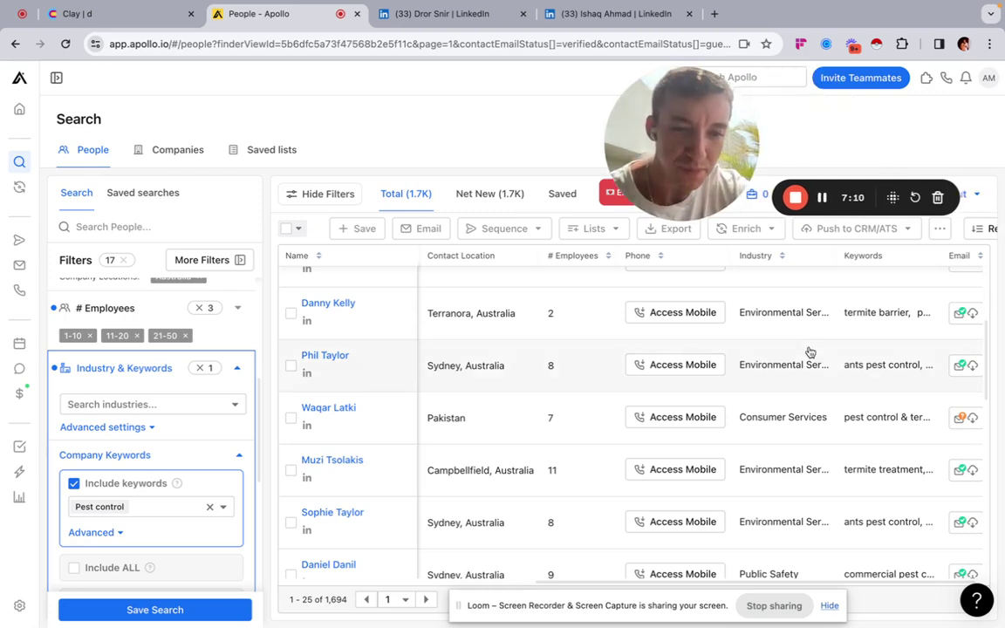
scroll(798, 383, "down", 3)
scroll(784, 419, "down", 1)
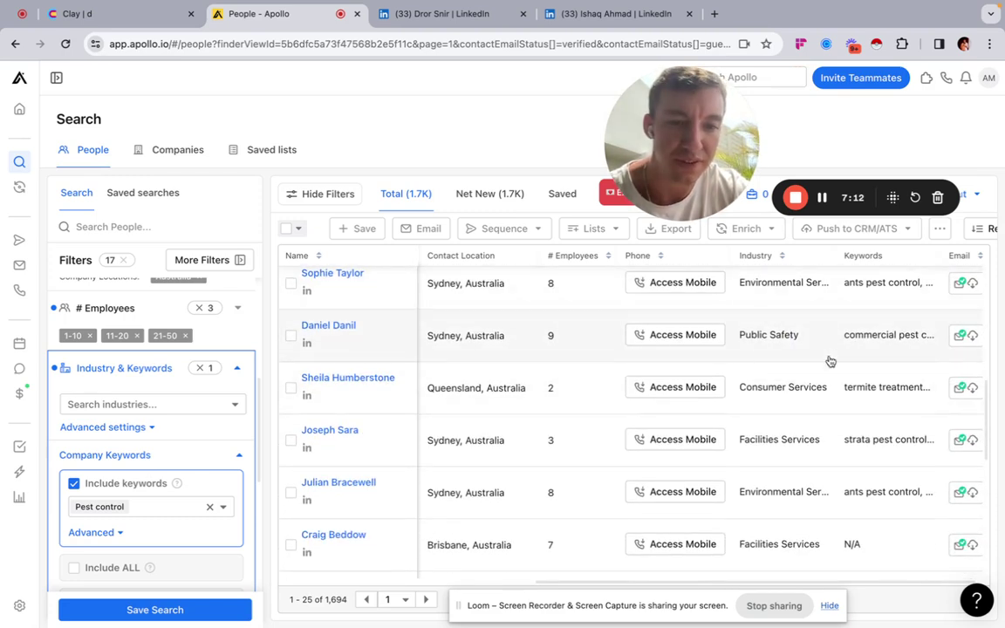
scroll(788, 365, "down", 2)
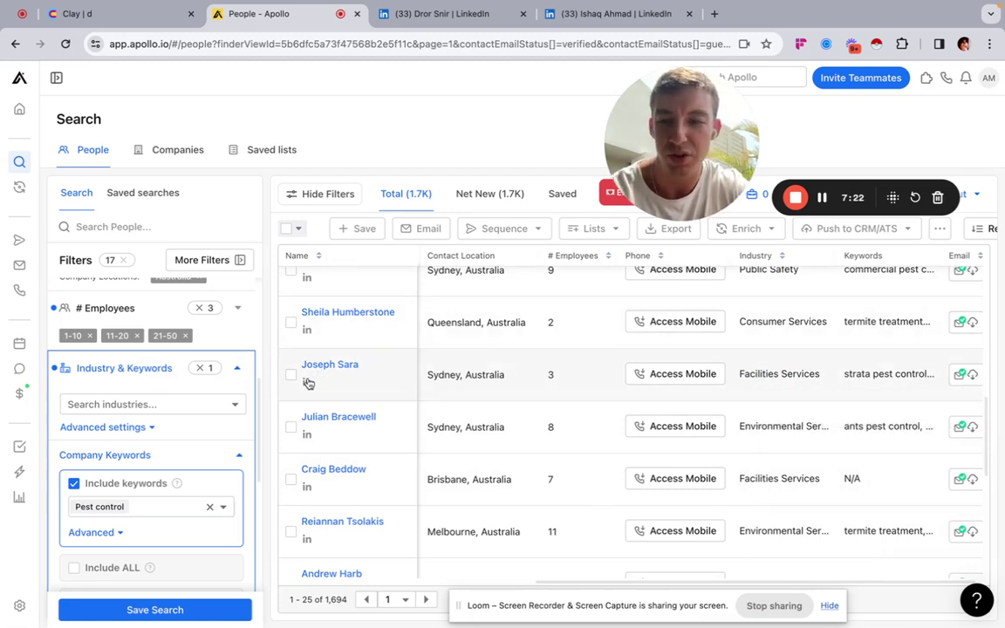
Enable the exclusion of company keywords in the Industry & Keywords filter.
scroll(131, 428, "down", 2)
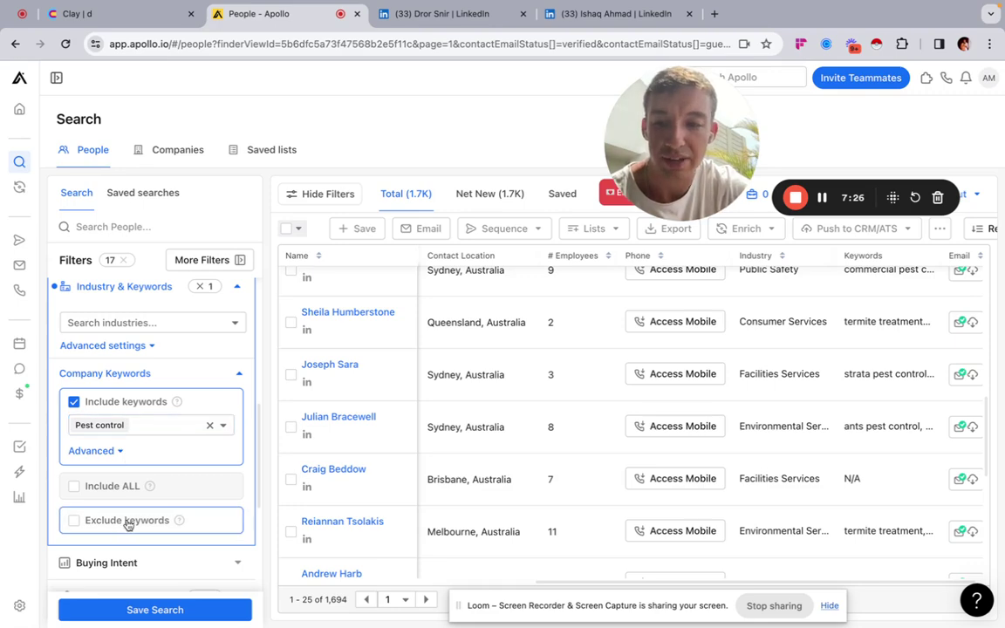
scroll(876, 490, "up", 8)
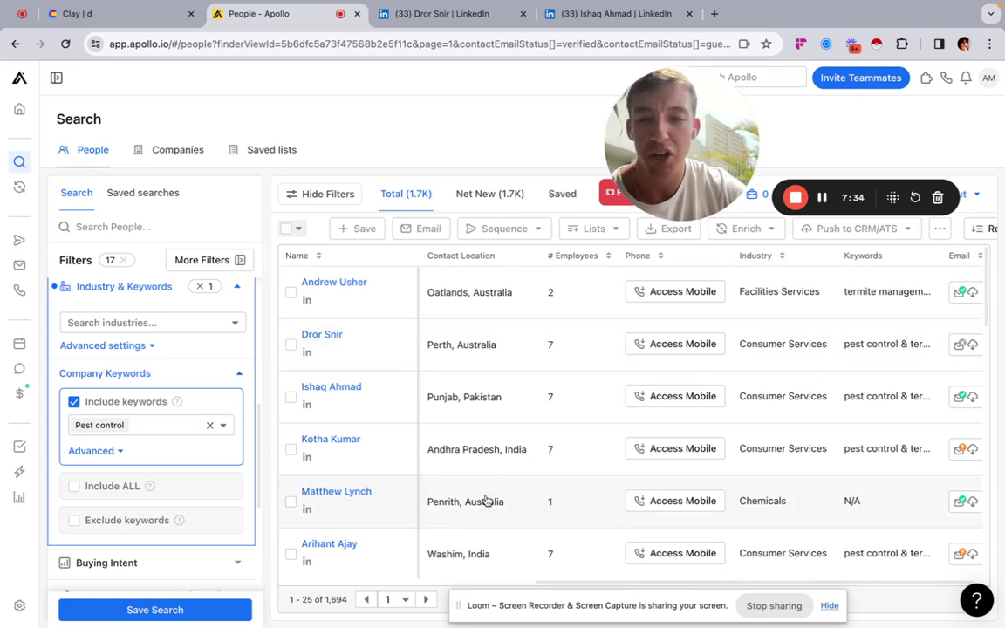
left_click(124, 521)
left_click(107, 543)
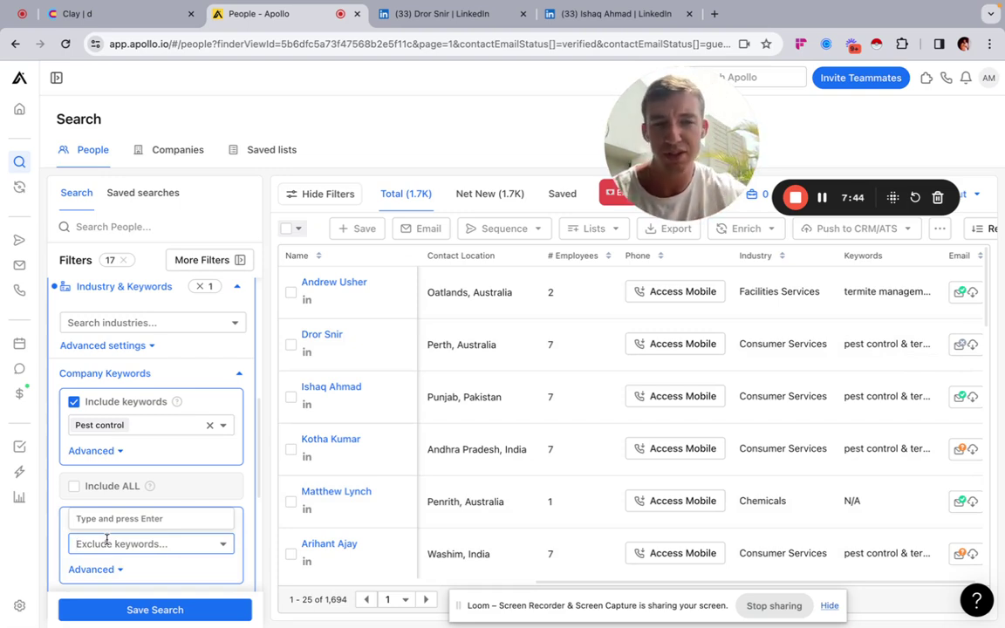
Show the advanced options of the included company keywords and check what the social media description source covers.
left_click(103, 452)
scroll(149, 471, "down", 1)
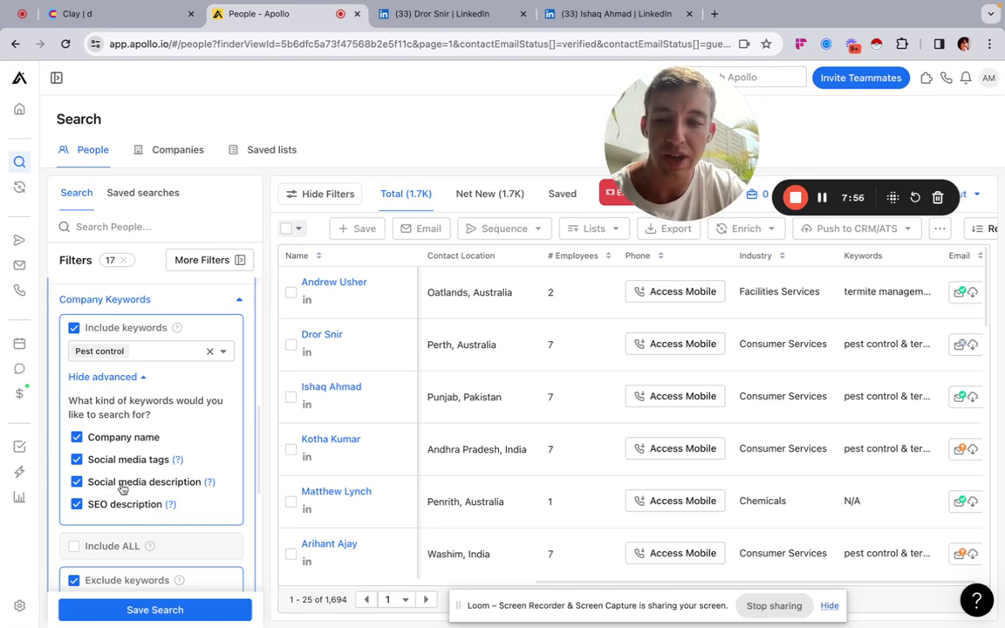
mouse_move(210, 484)
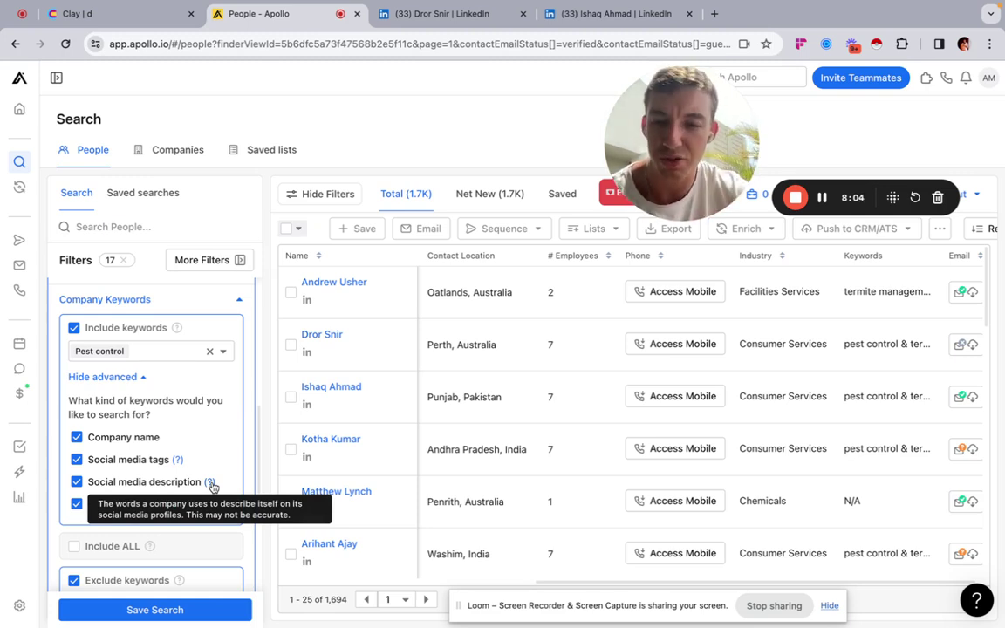
scroll(213, 471, "down", 5)
scroll(221, 443, "up", 3)
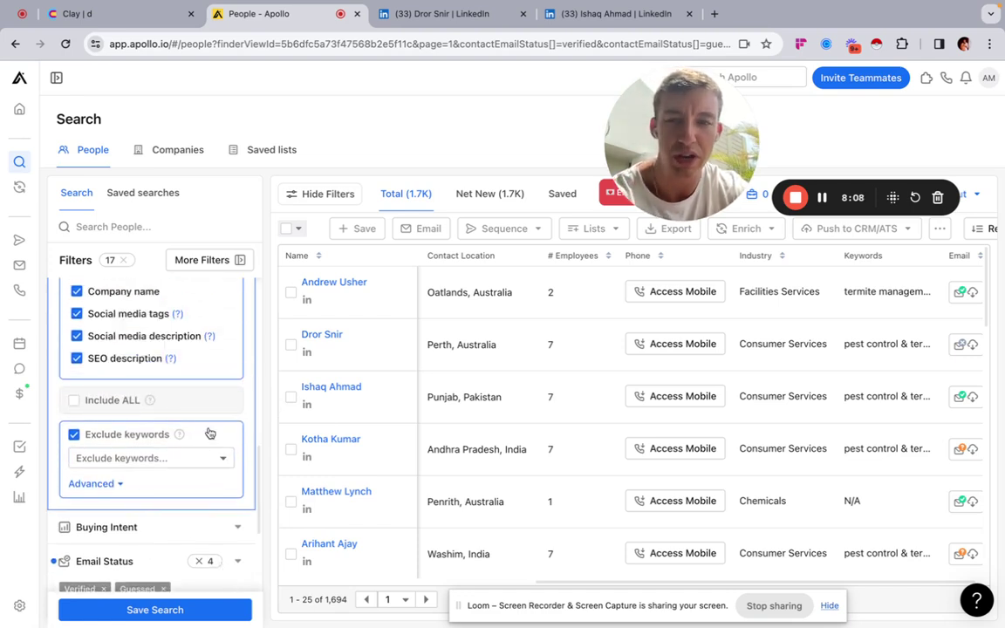
scroll(209, 433, "up", 2)
scroll(174, 405, "up", 1)
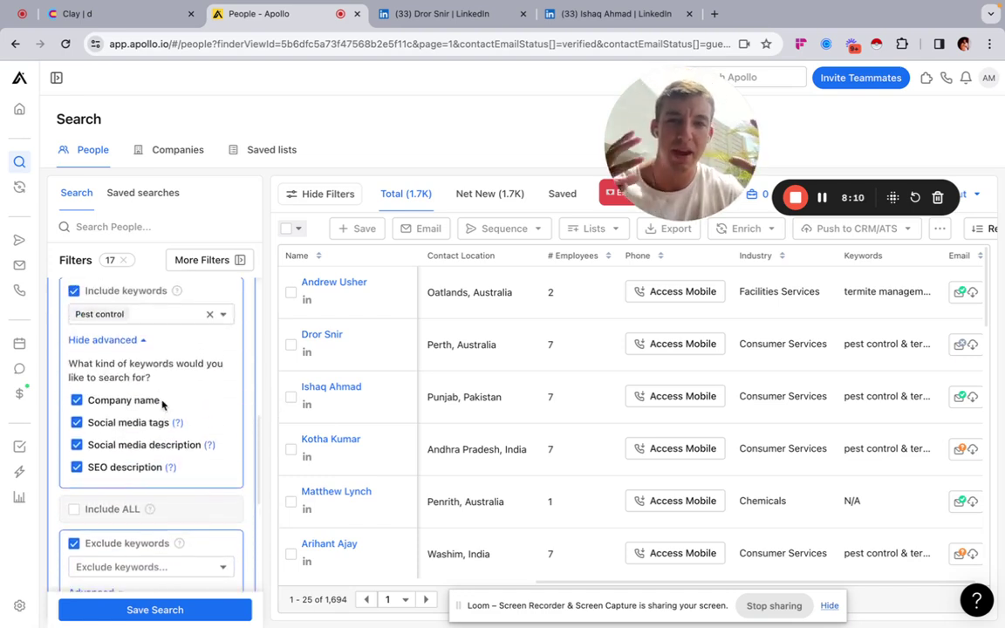
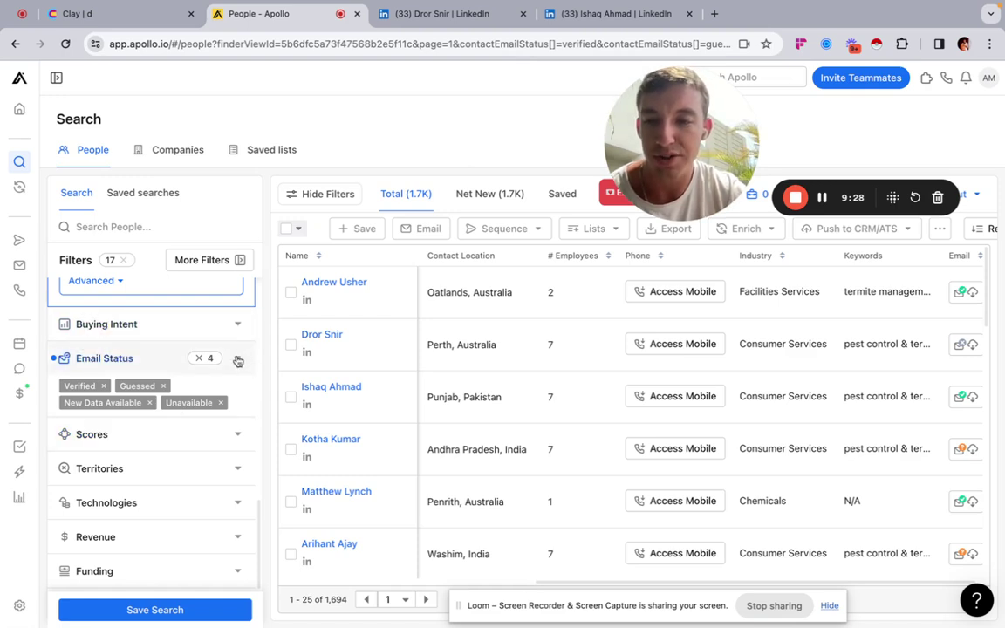
Expand the Email Status filter and review which business email statuses are selected.
scroll(237, 371, "down", 2)
scroll(223, 400, "up", 2)
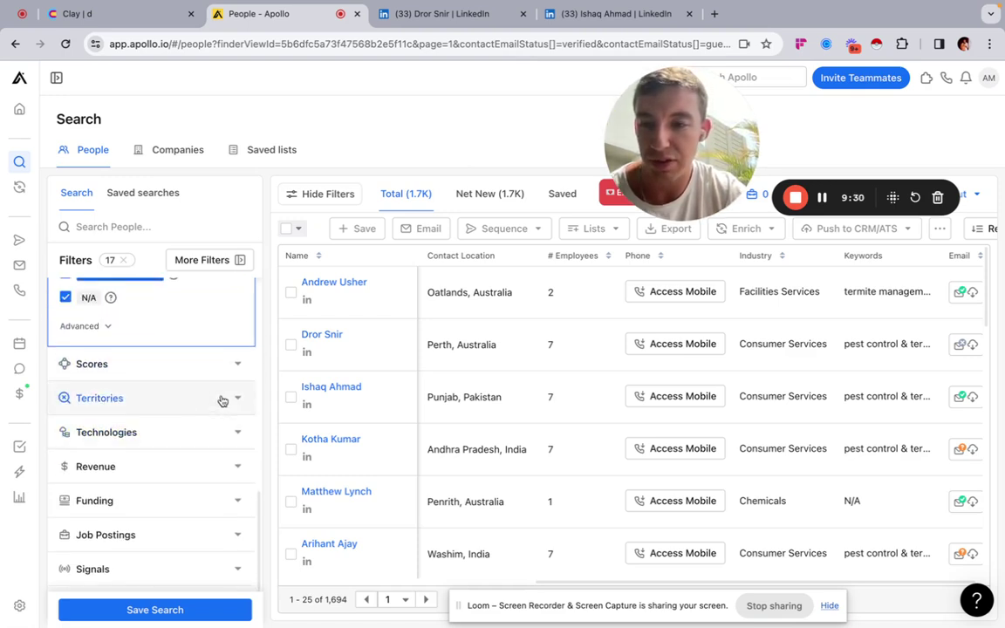
scroll(223, 400, "up", 3)
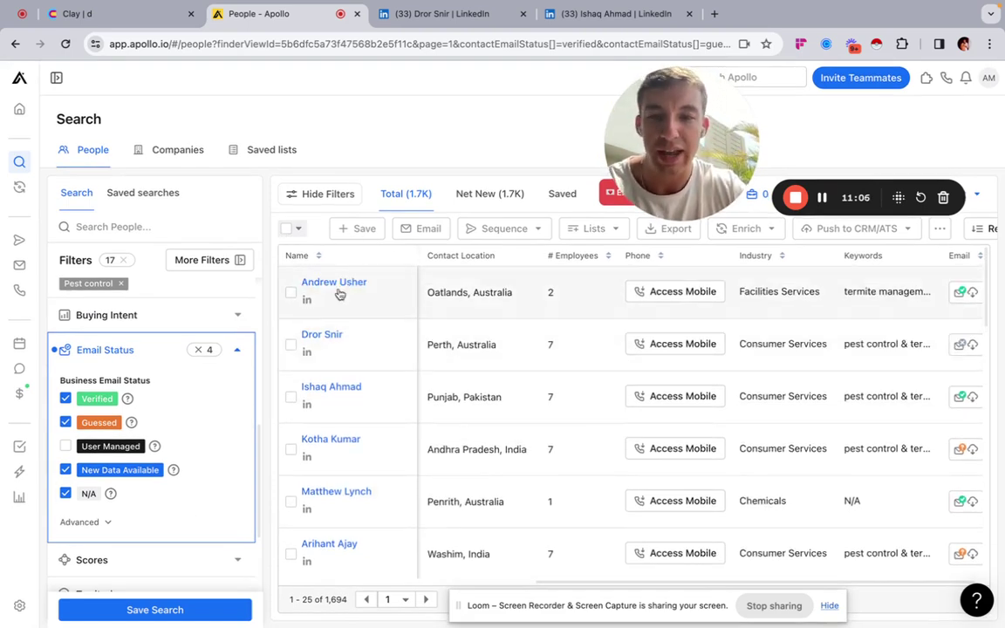
Select all people in the search results.
left_click(292, 228)
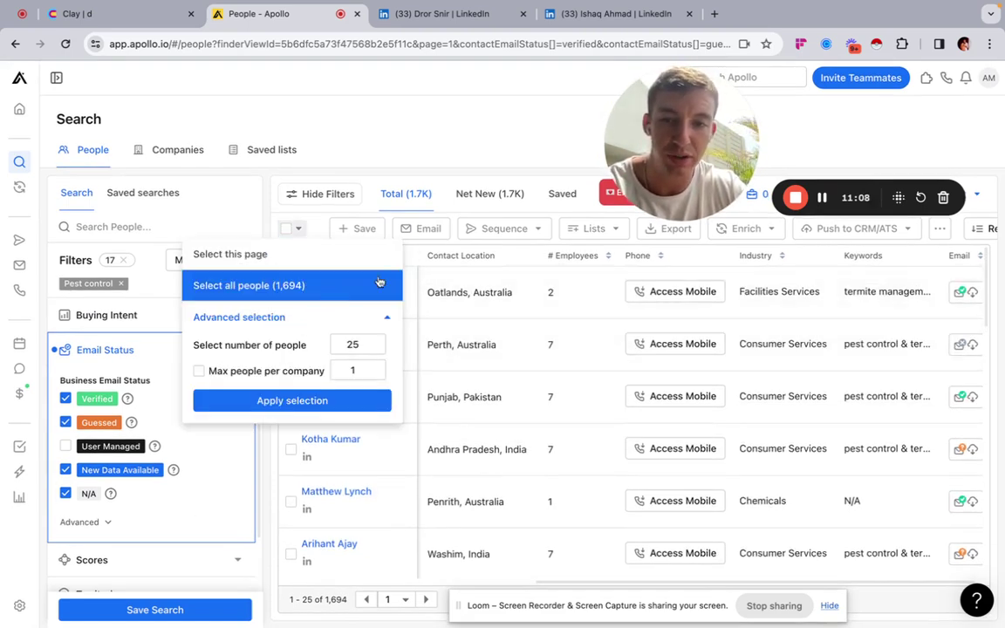
left_click(341, 288)
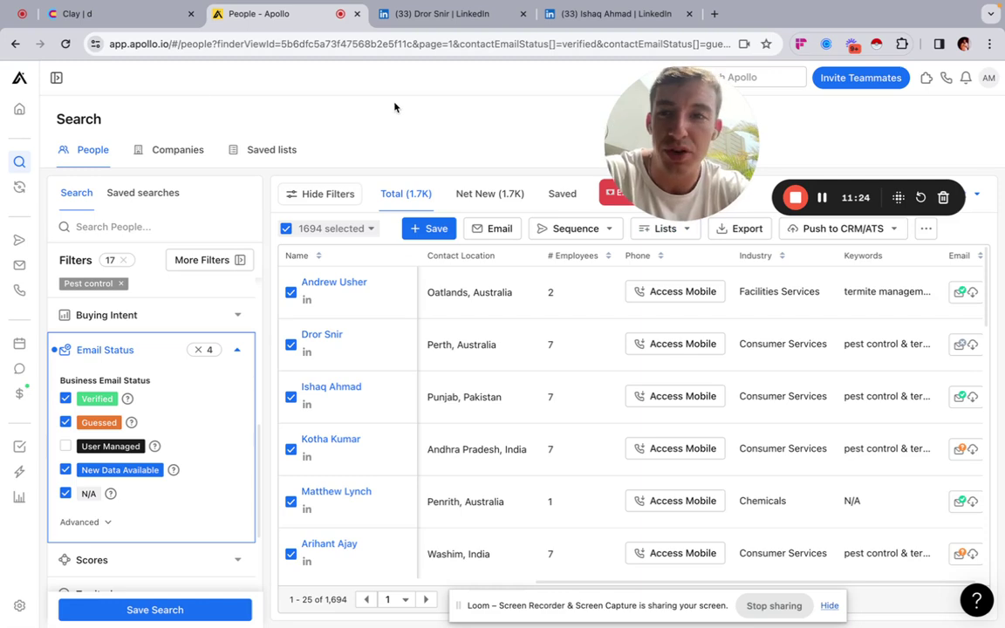
Switch to Clay and look through the company and people data sources for a new table.
left_click(107, 19)
scroll(702, 455, "down", 2)
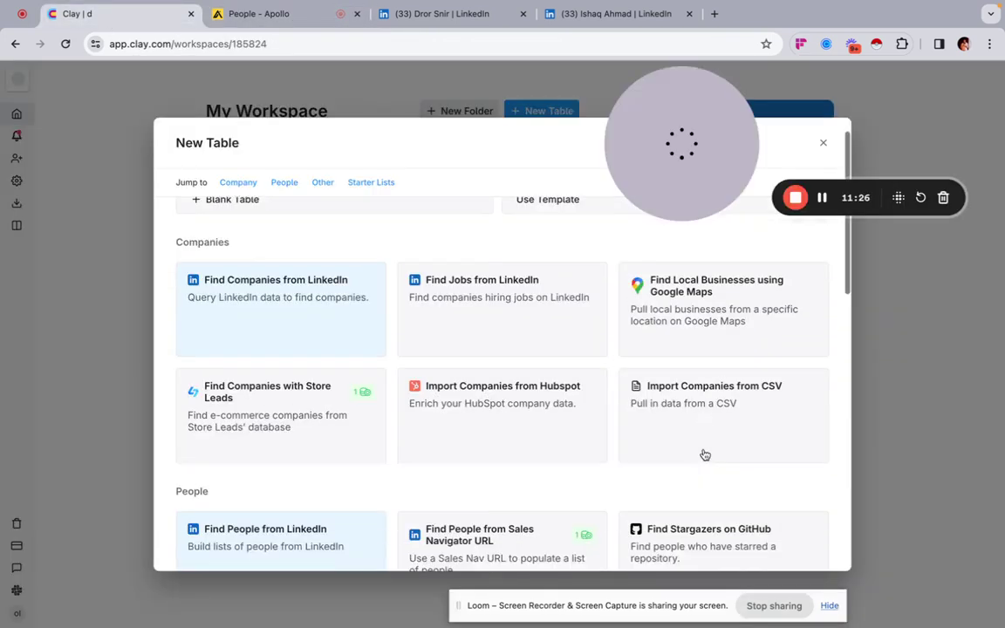